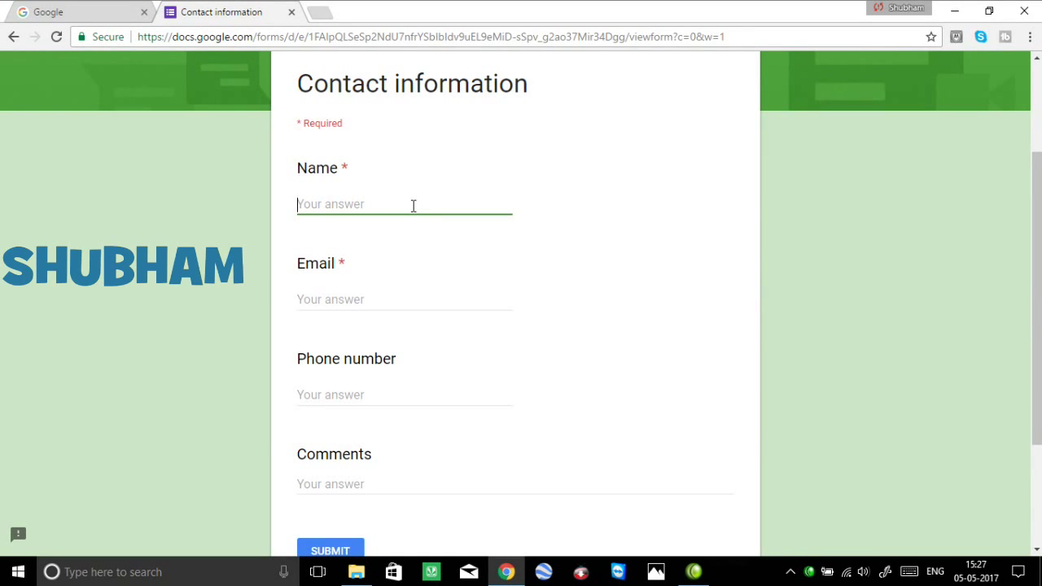
Enter the respondent's name in the Name field, then highlight the Contact information title.
type("shubham")
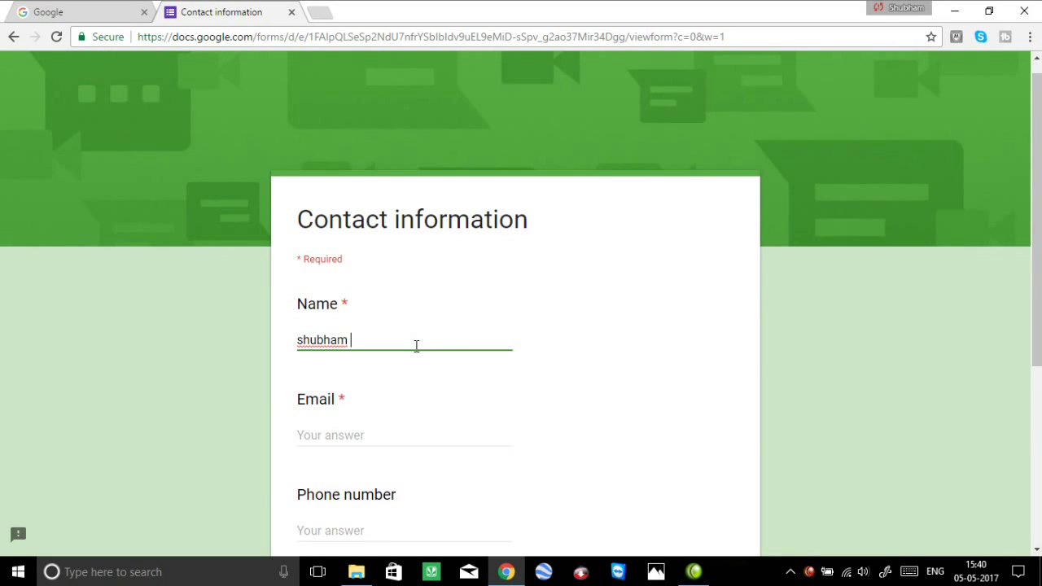
scroll(407, 402, "down", 1)
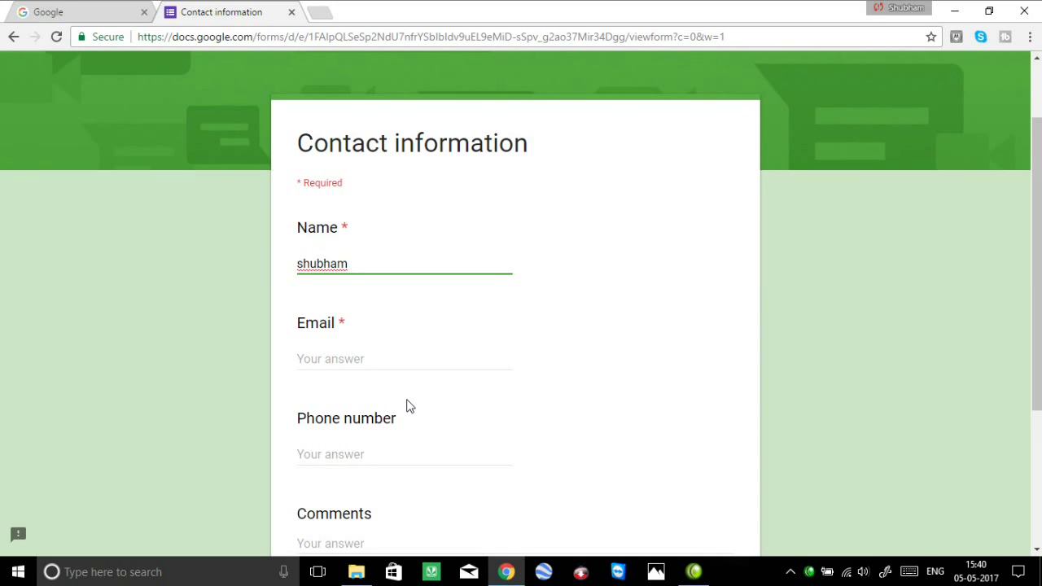
scroll(411, 411, "down", 2)
scroll(407, 391, "up", 2)
left_click_drag(301, 152, 549, 155)
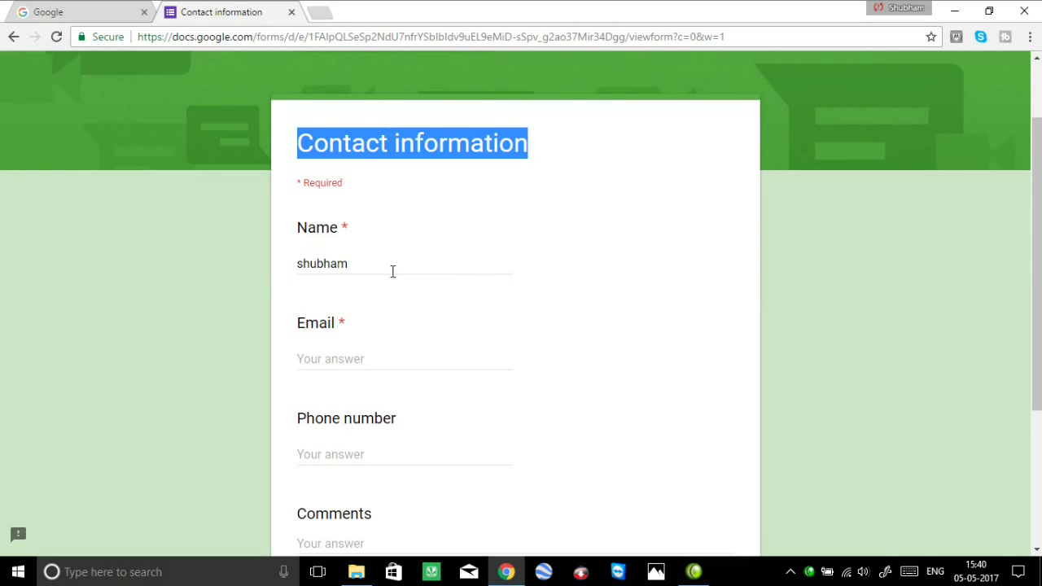
left_click(392, 271)
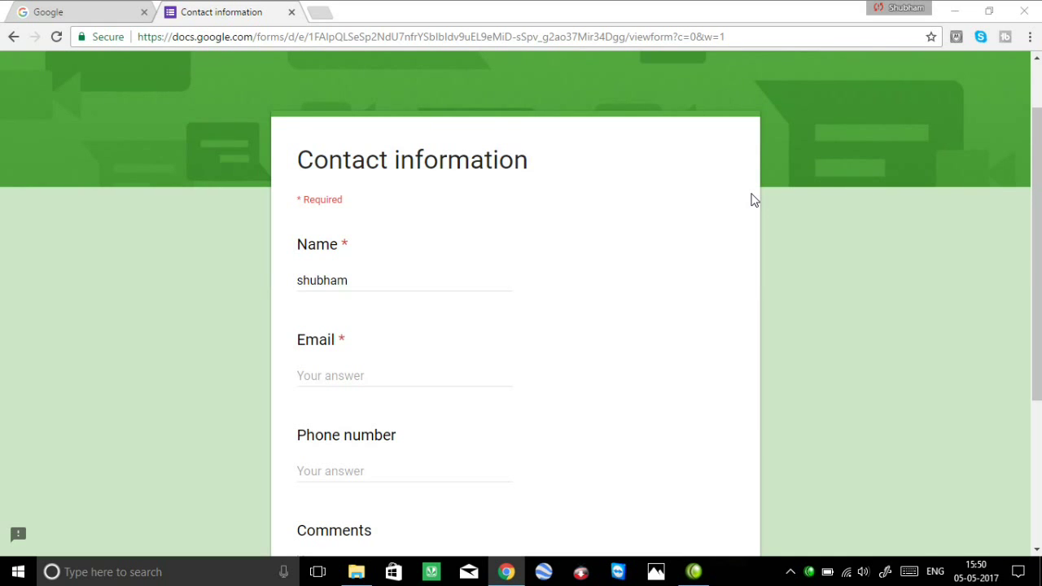
left_click(500, 41)
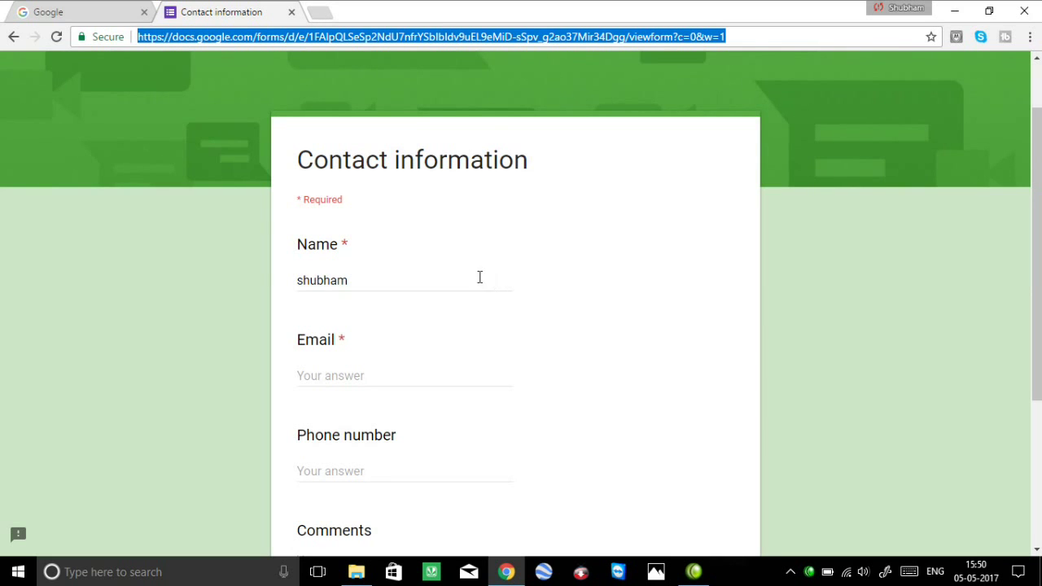
scroll(464, 282, "down", 3)
scroll(441, 301, "up", 2)
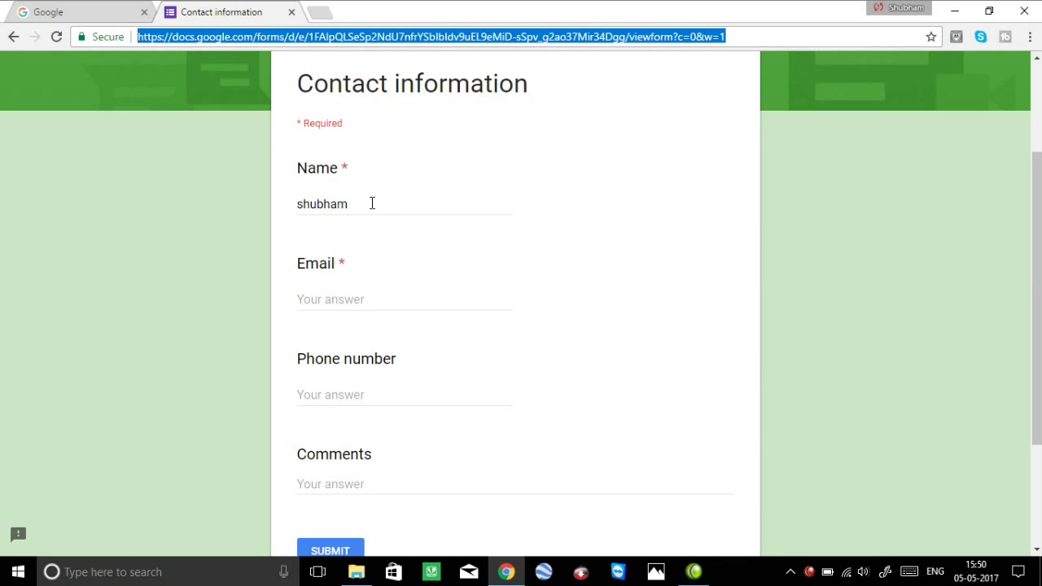
scroll(338, 554, "down", 1)
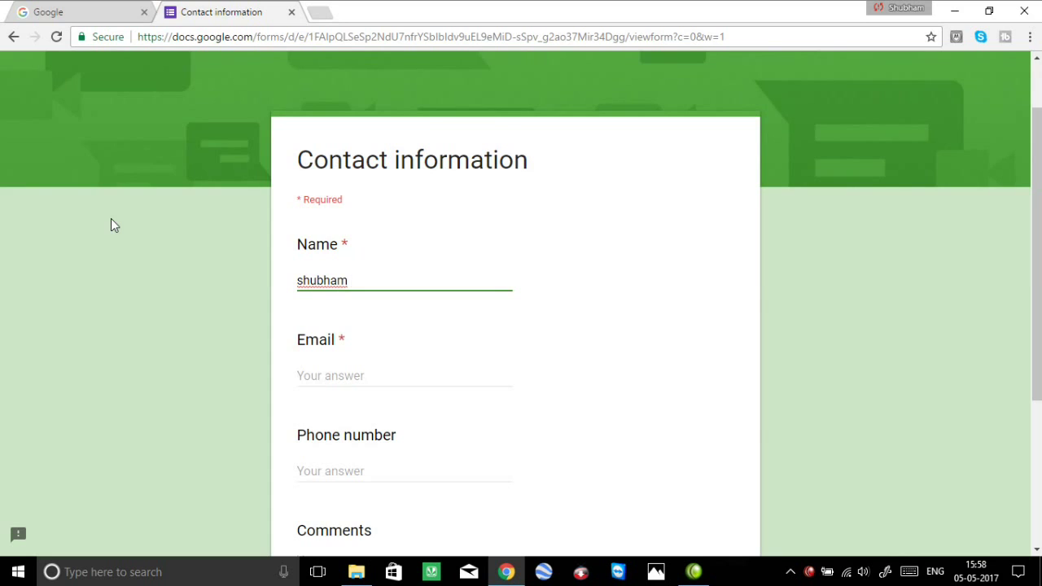
Close the filled-in form and reach Google Forms through a Google search for 'google form'.
key("ctrl+w")
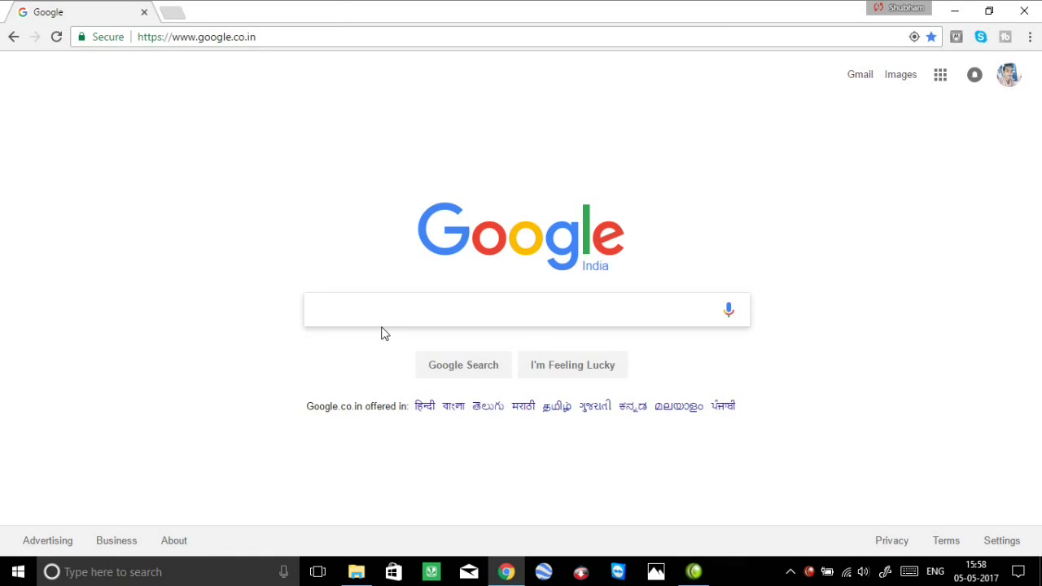
type("g")
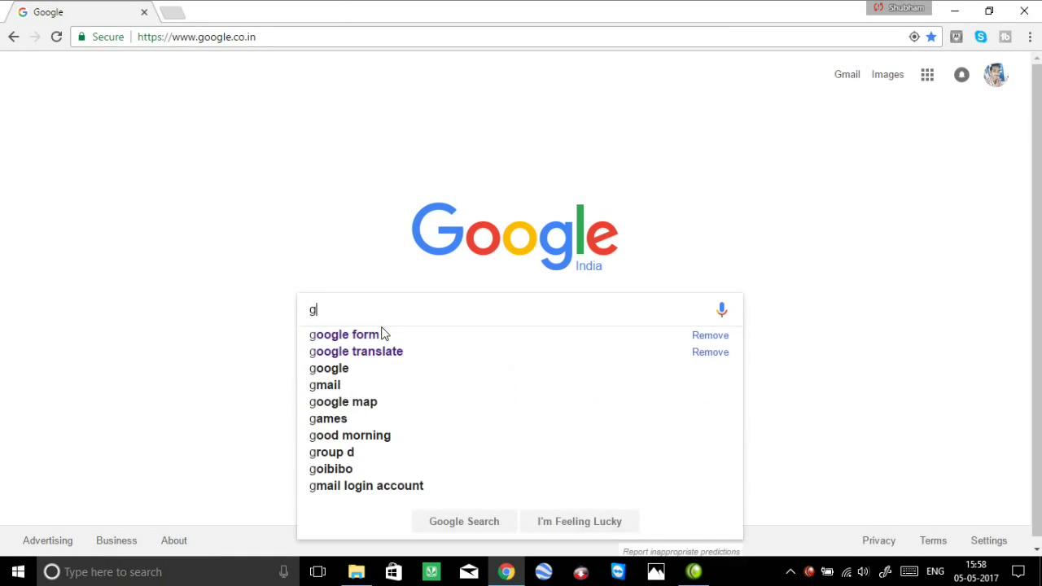
type("oogle")
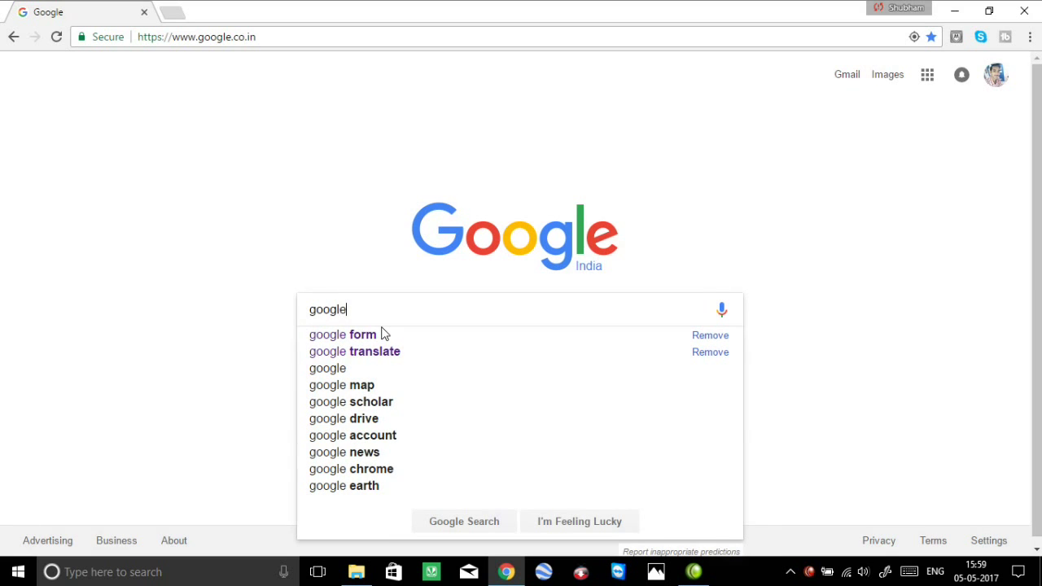
left_click(385, 334)
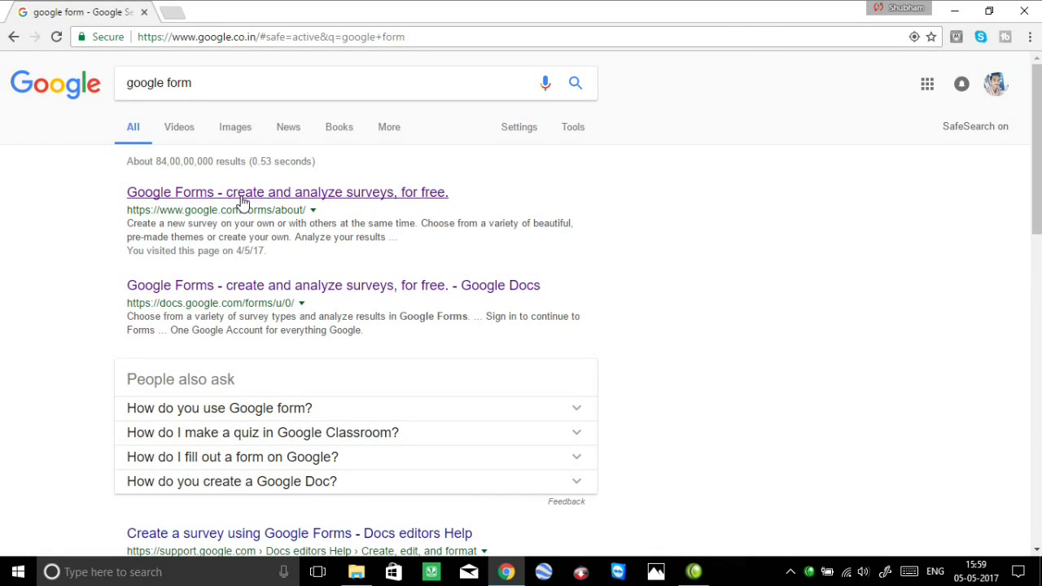
left_click(241, 201)
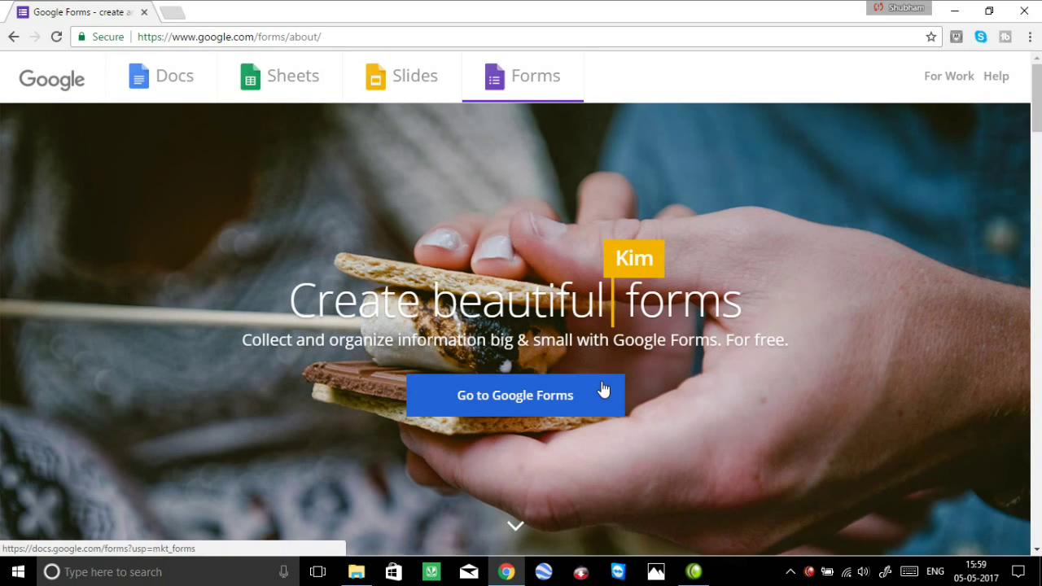
left_click(486, 411)
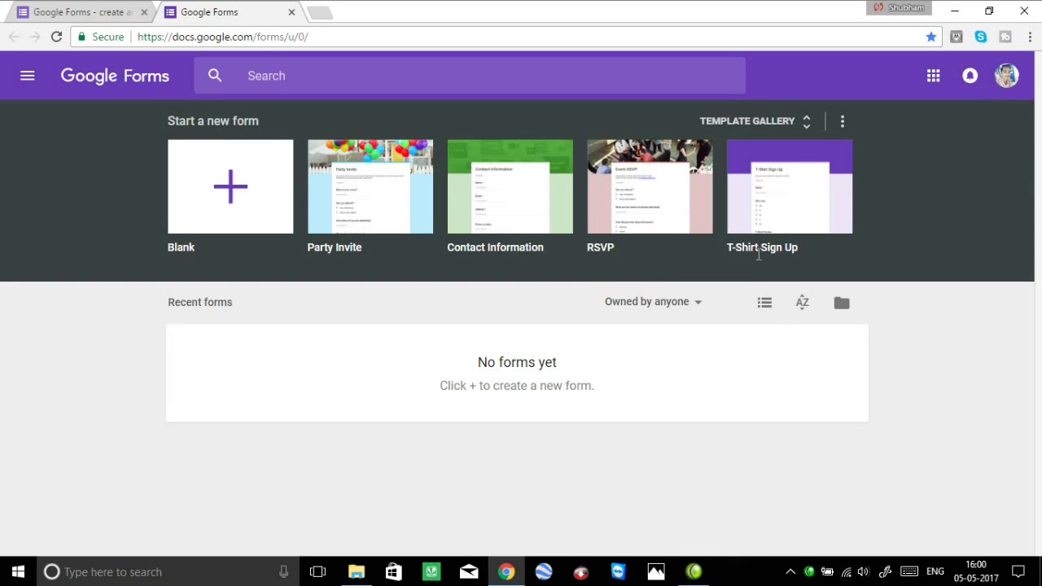
Expand the template gallery and start a new form from the Contact Information template.
left_click(808, 124)
scroll(432, 376, "down", 3)
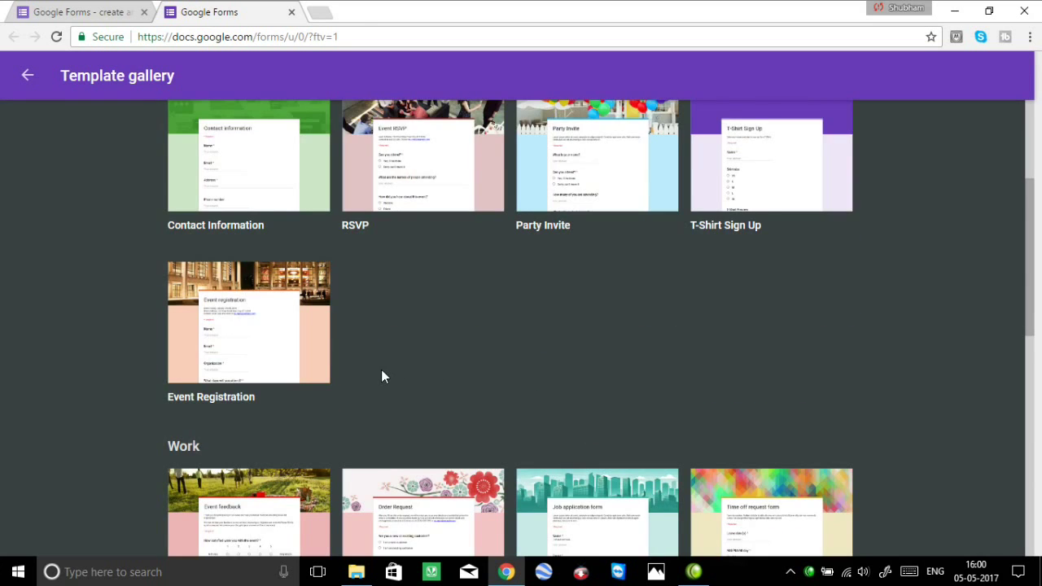
scroll(381, 375, "down", 1)
scroll(381, 374, "down", 3)
scroll(383, 377, "up", 4)
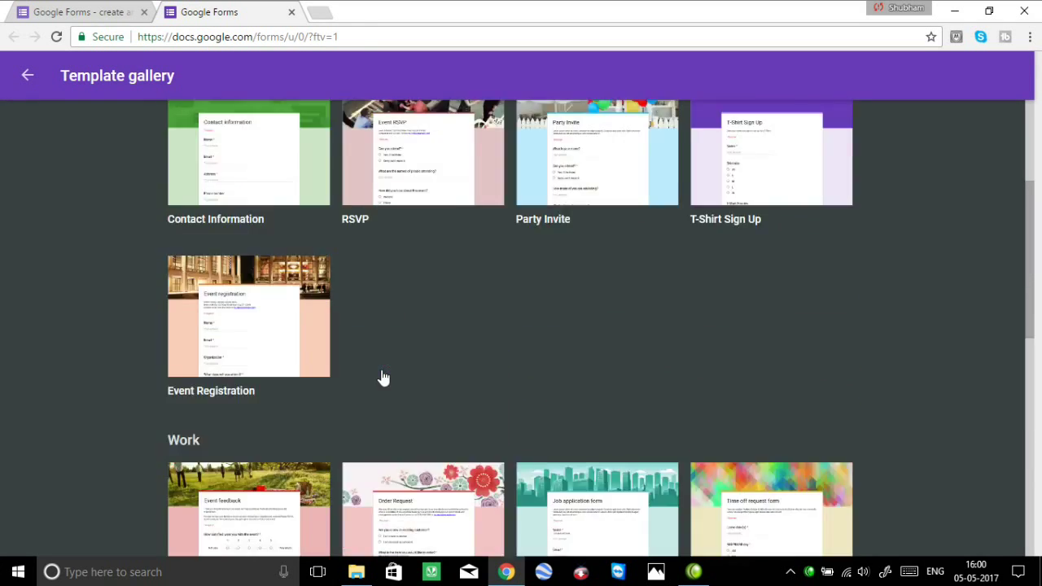
scroll(383, 377, "up", 3)
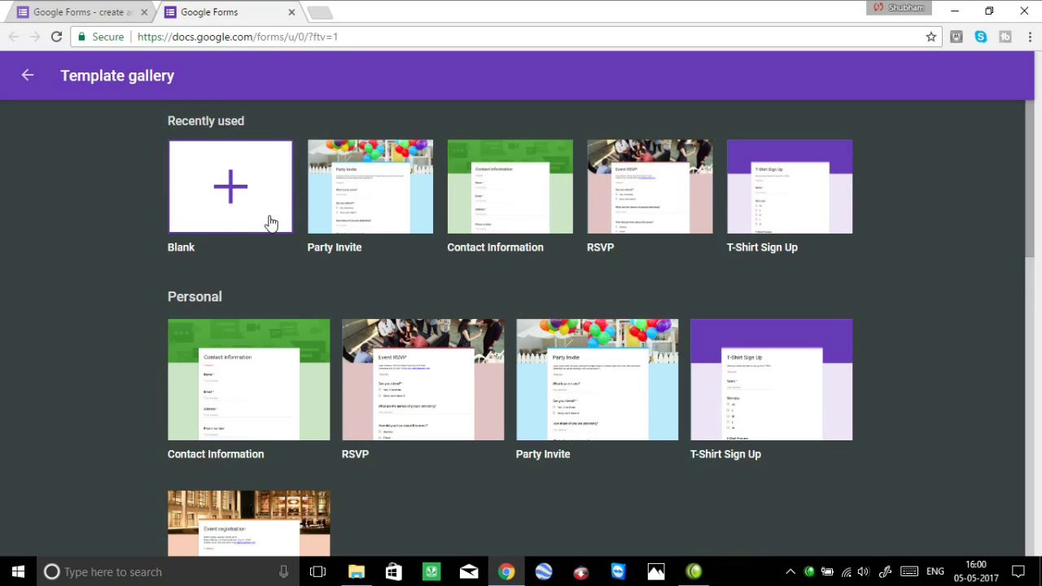
left_click(477, 227)
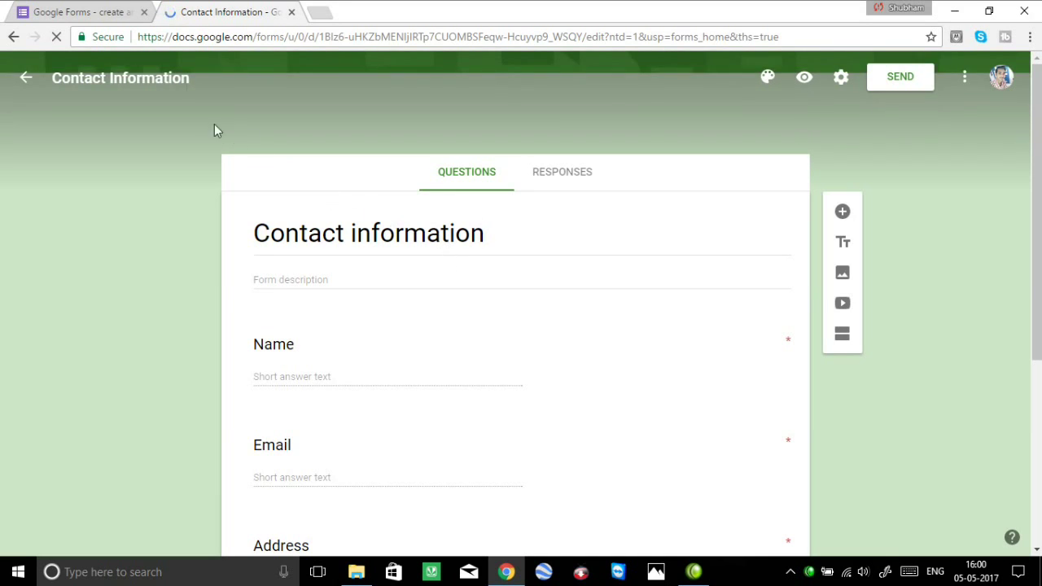
Retype the last letter of the form name, select the description, and scroll to Comments.
left_click(190, 78)
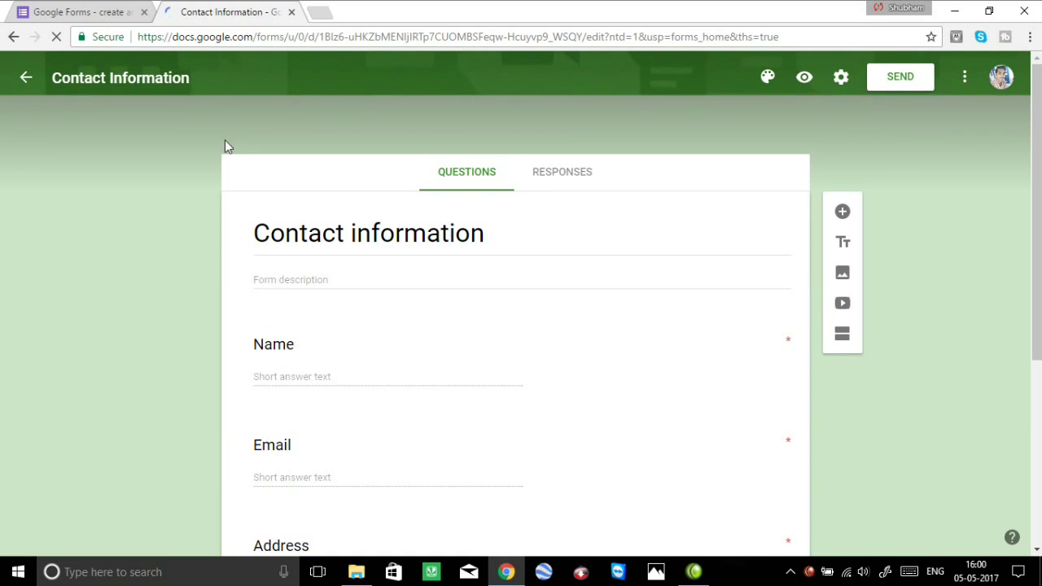
key("BackSpace")
type("n")
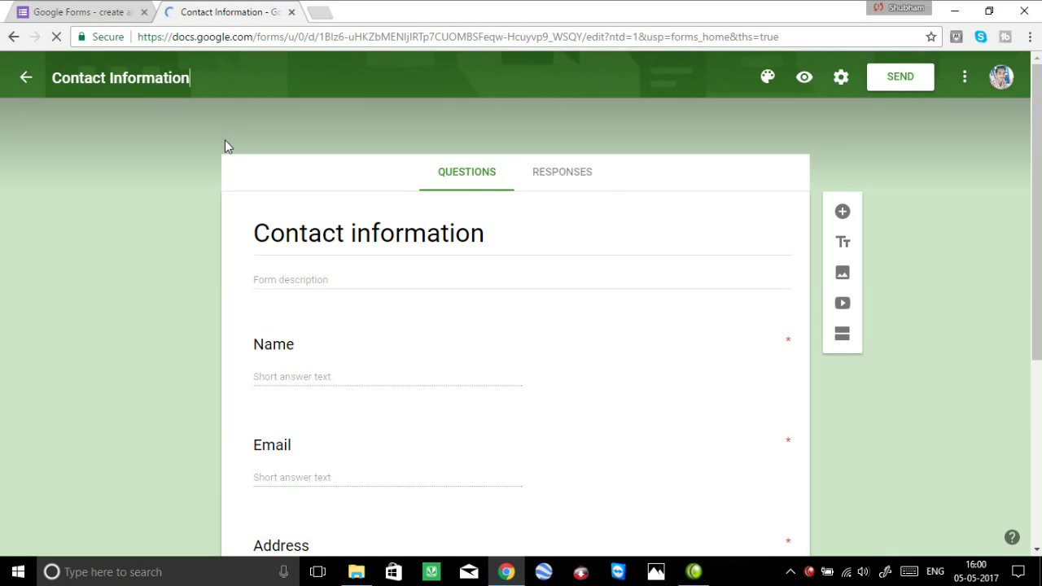
left_click(300, 298)
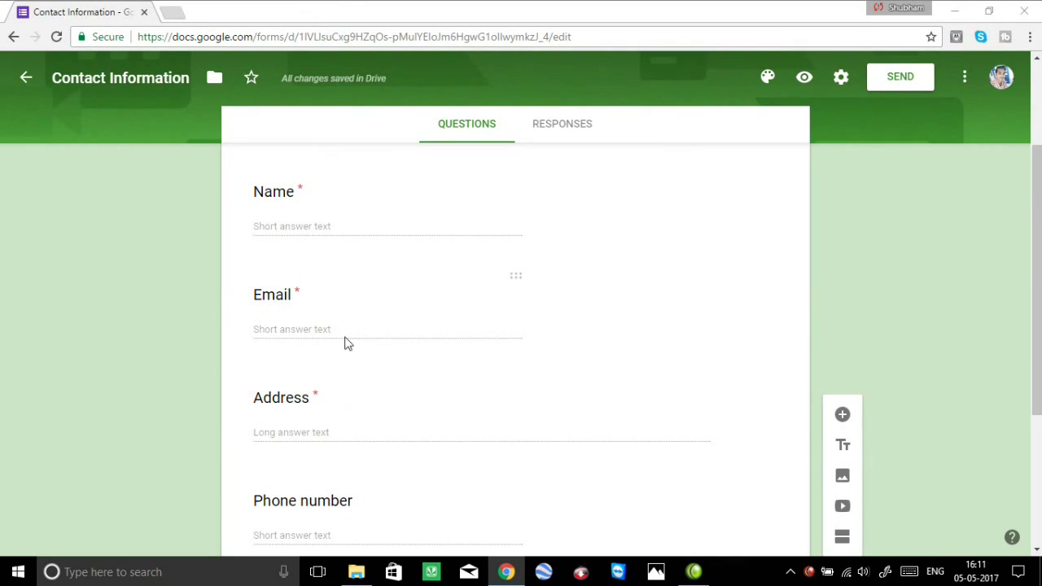
scroll(354, 437, "down", 3)
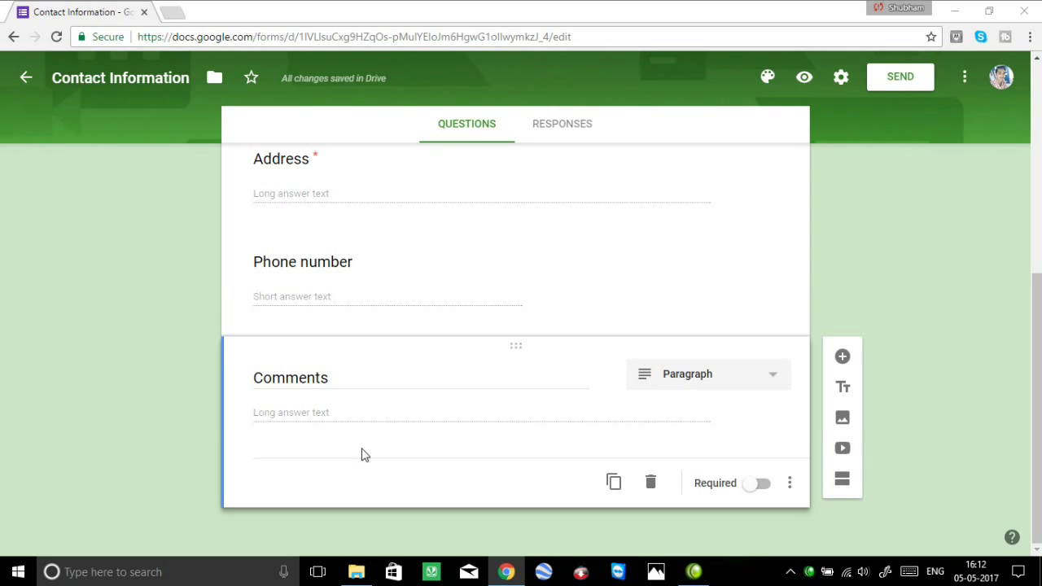
scroll(473, 328, "up", 3)
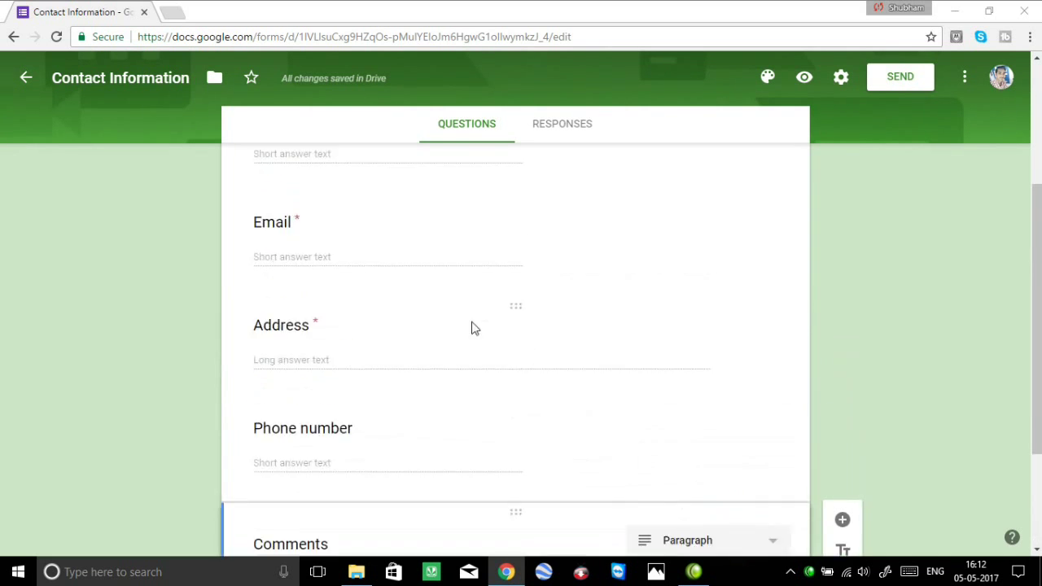
scroll(293, 383, "down", 3)
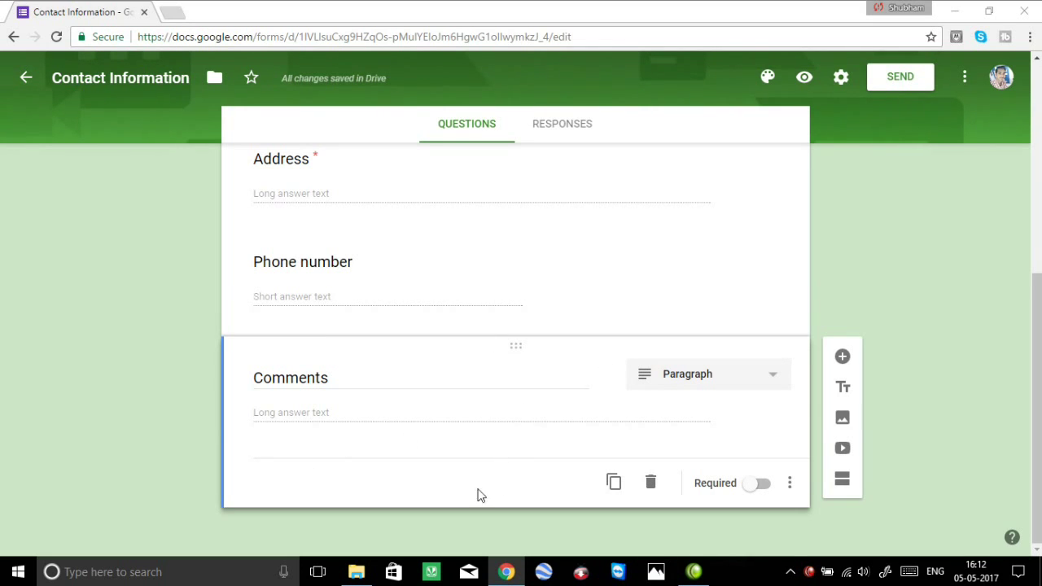
Duplicate the Comments question and retitle the copy 'Emergency contect' as a short answer.
left_click(614, 483)
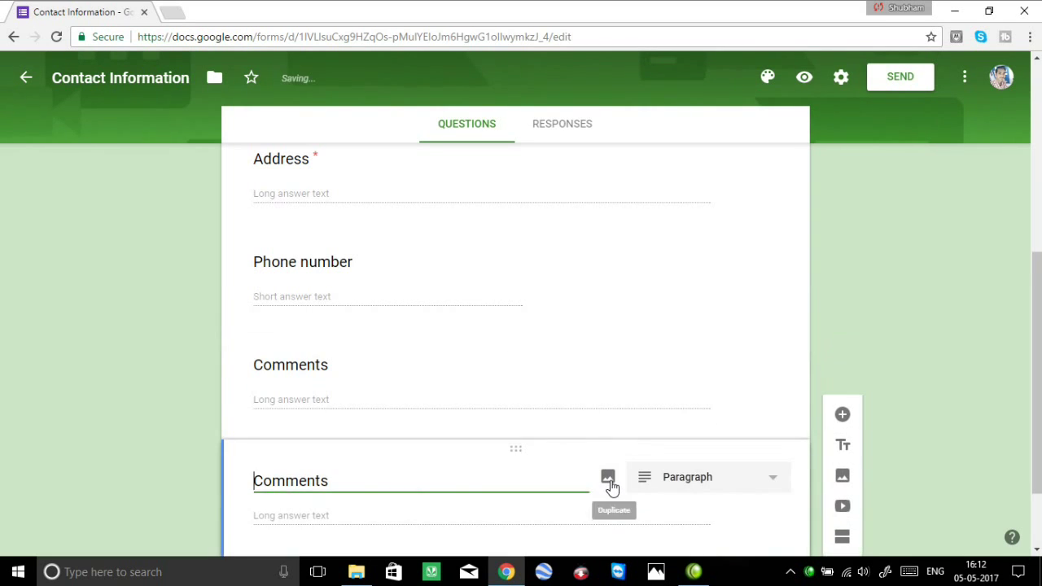
left_click_drag(350, 483, 187, 474)
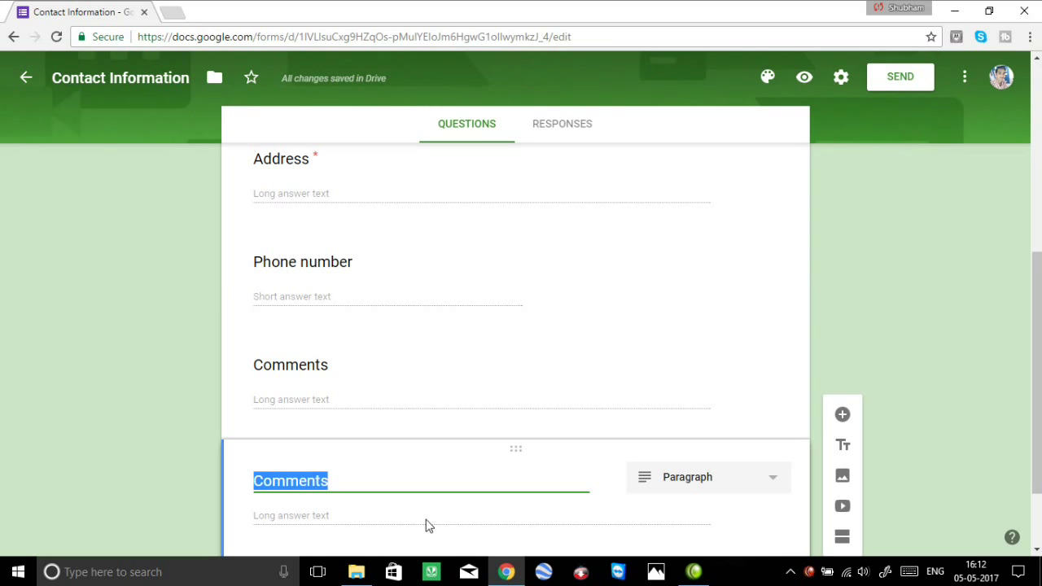
type("Em")
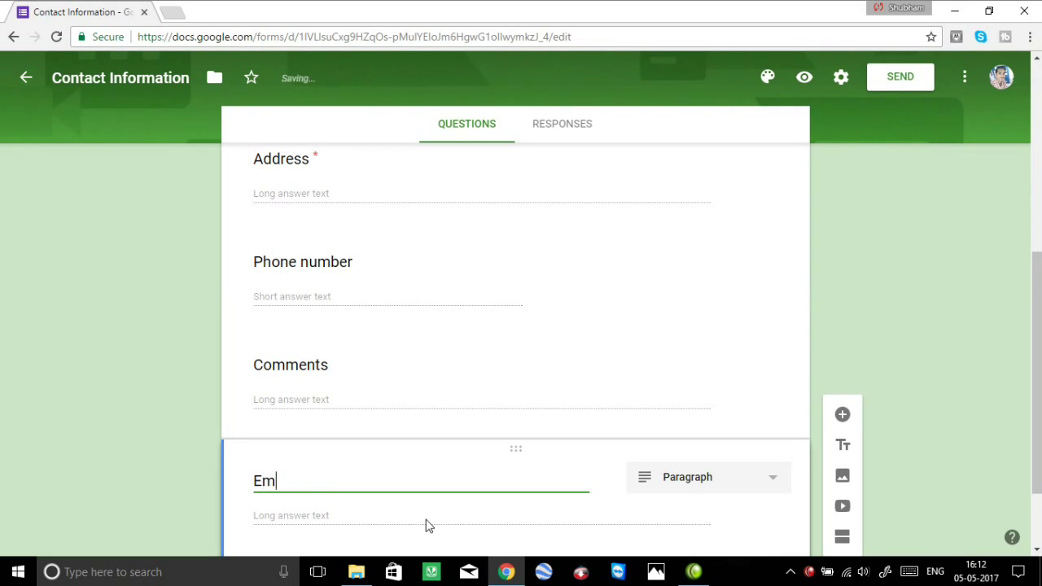
type("ergency contect")
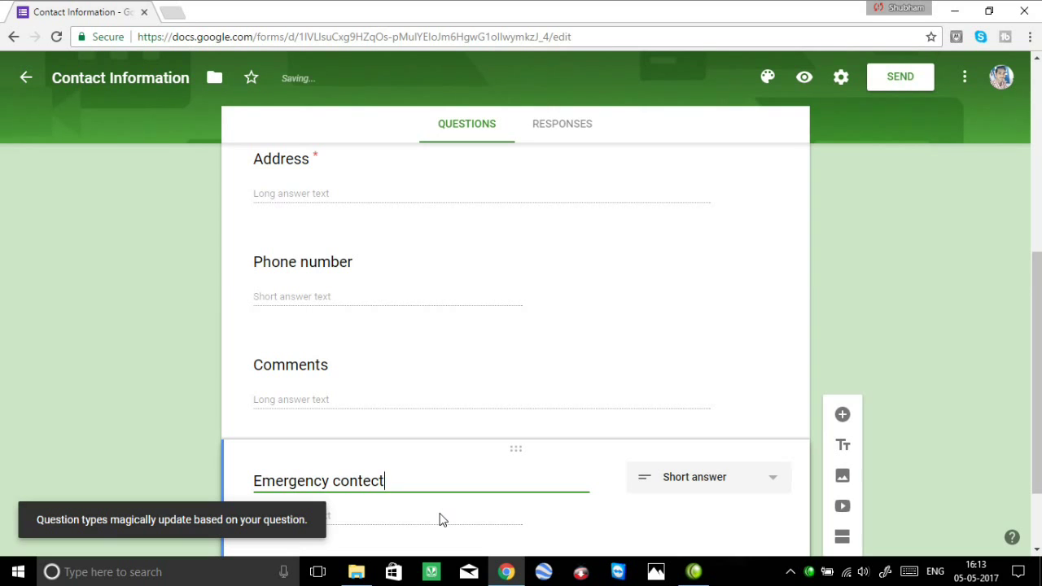
scroll(668, 535, "down", 2)
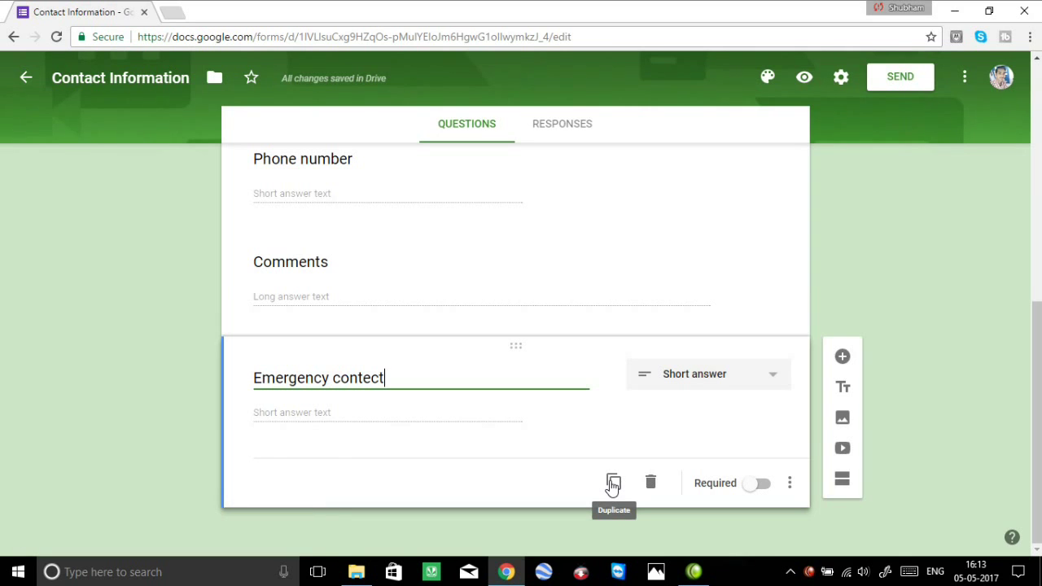
scroll(429, 451, "up", 5)
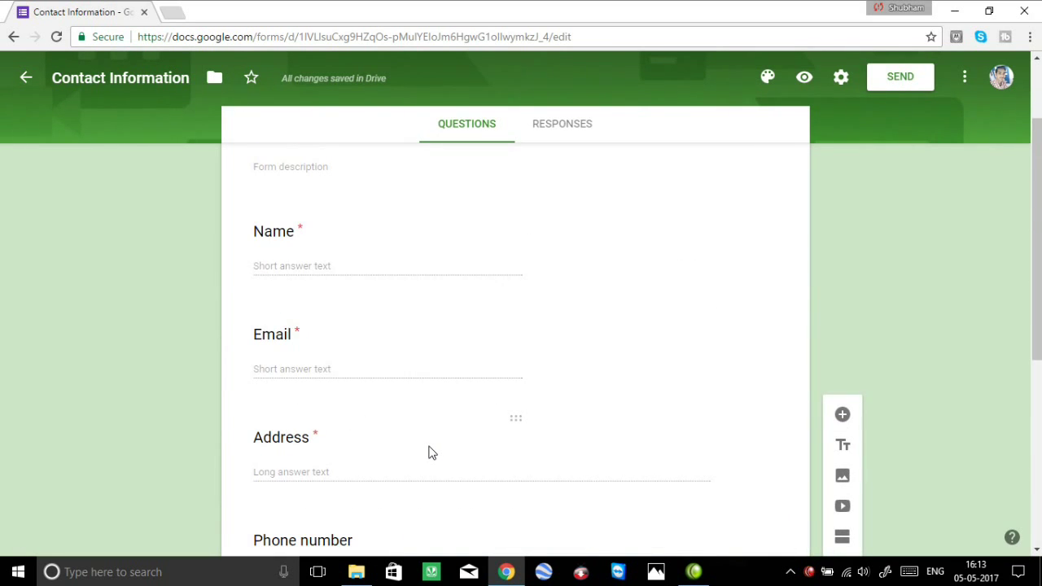
scroll(279, 395, "up", 3)
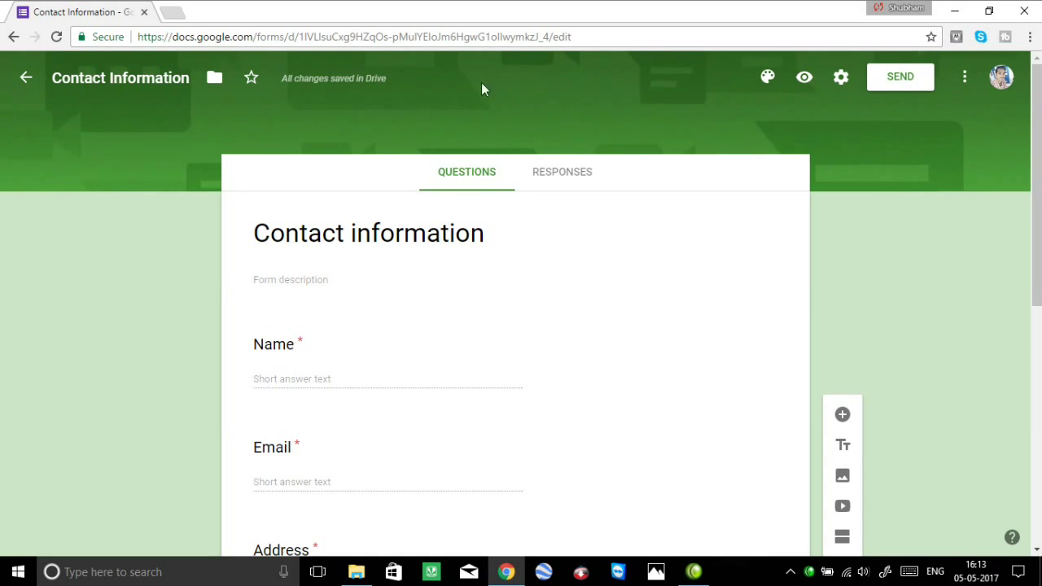
Give the form a red theme with the Work and School guitar header image, then preview it.
left_click(767, 77)
left_click(784, 142)
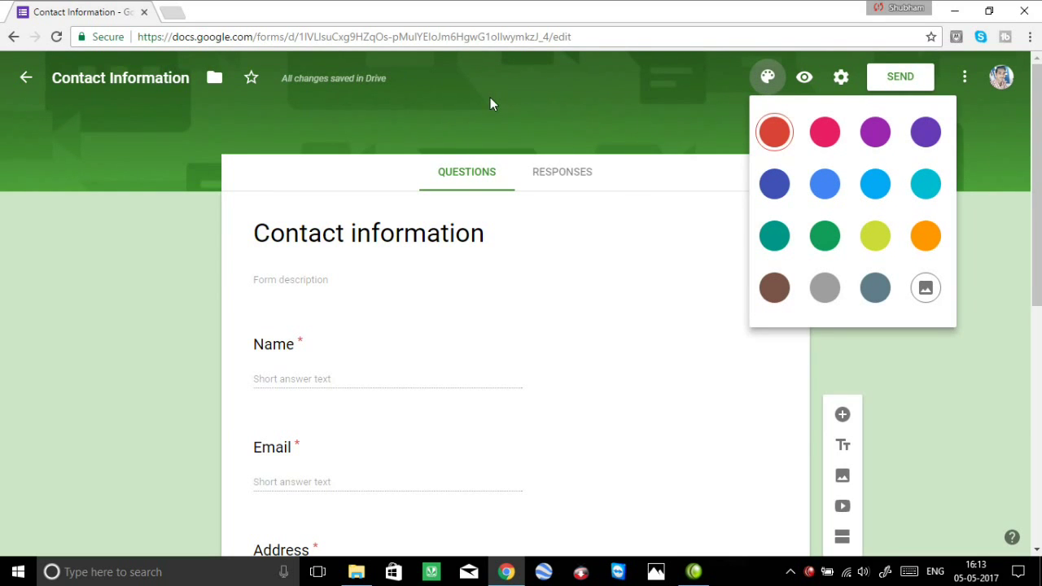
left_click(926, 287)
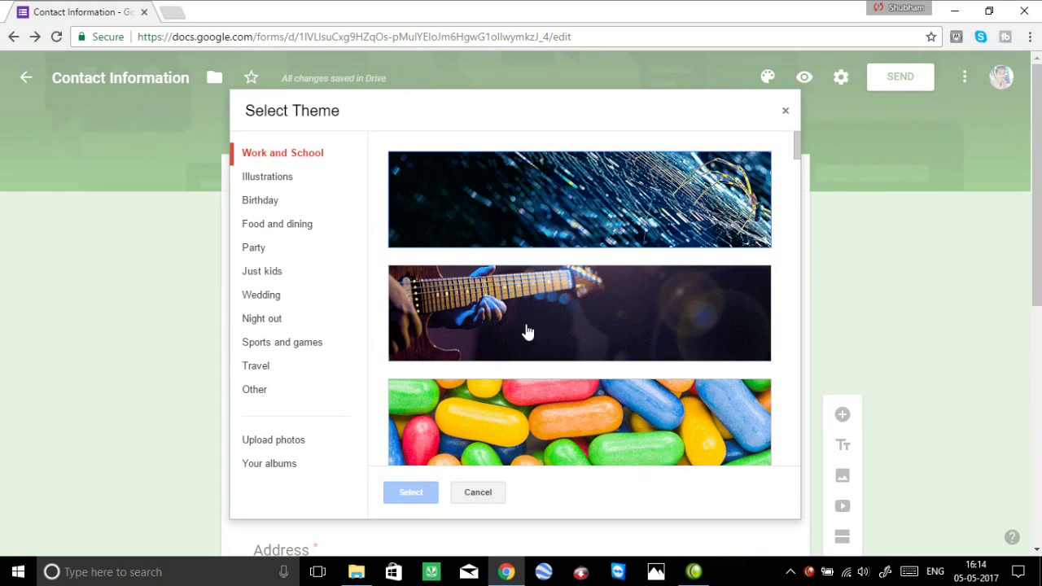
left_click(324, 442)
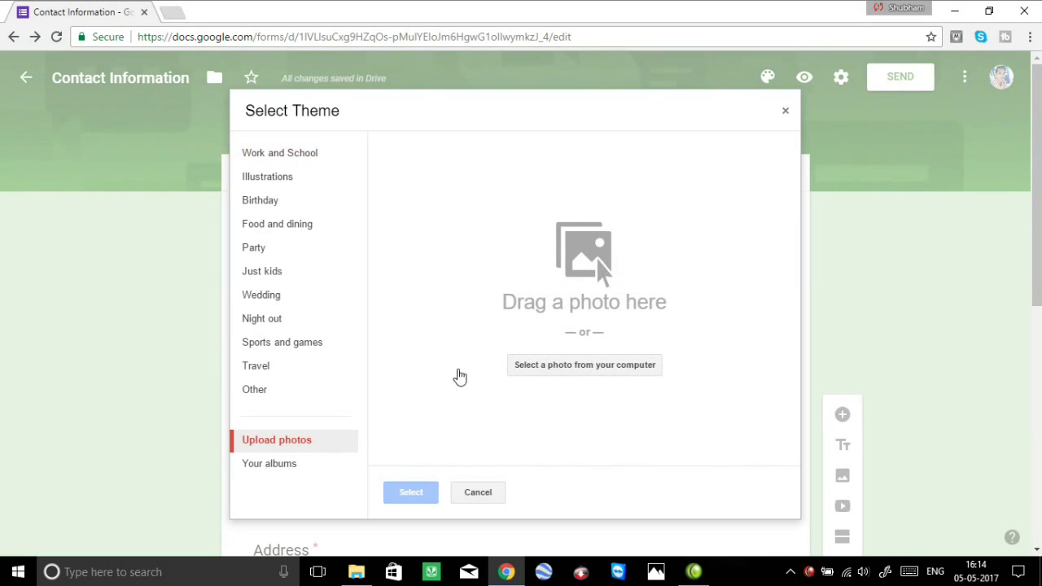
left_click(293, 154)
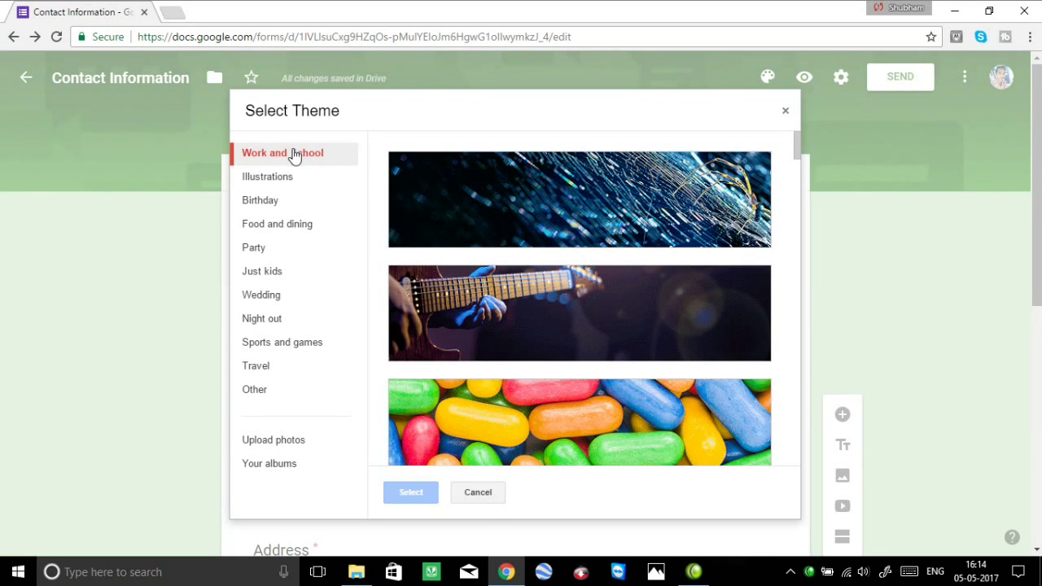
left_click(516, 310)
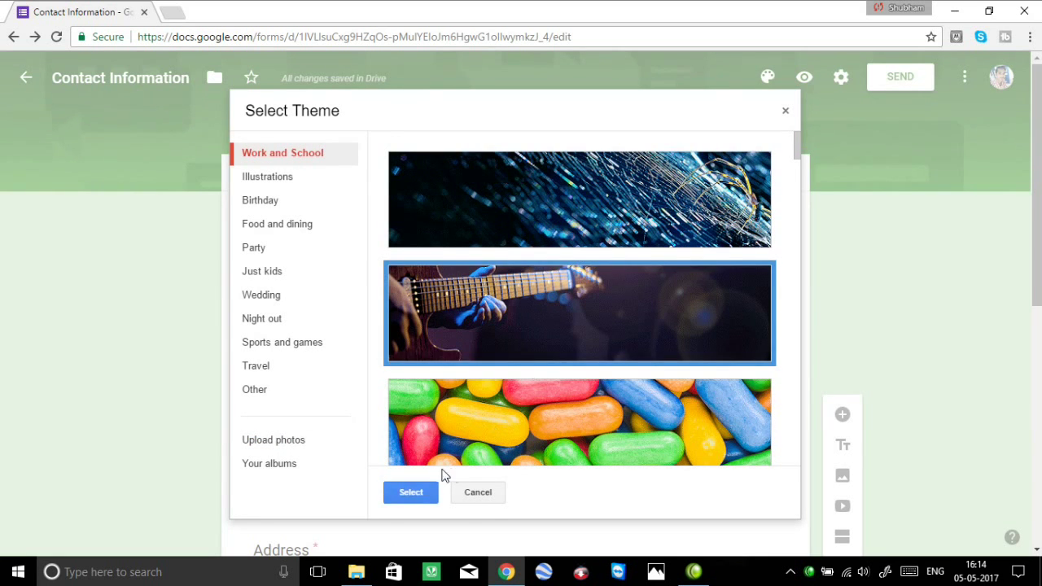
left_click(413, 493)
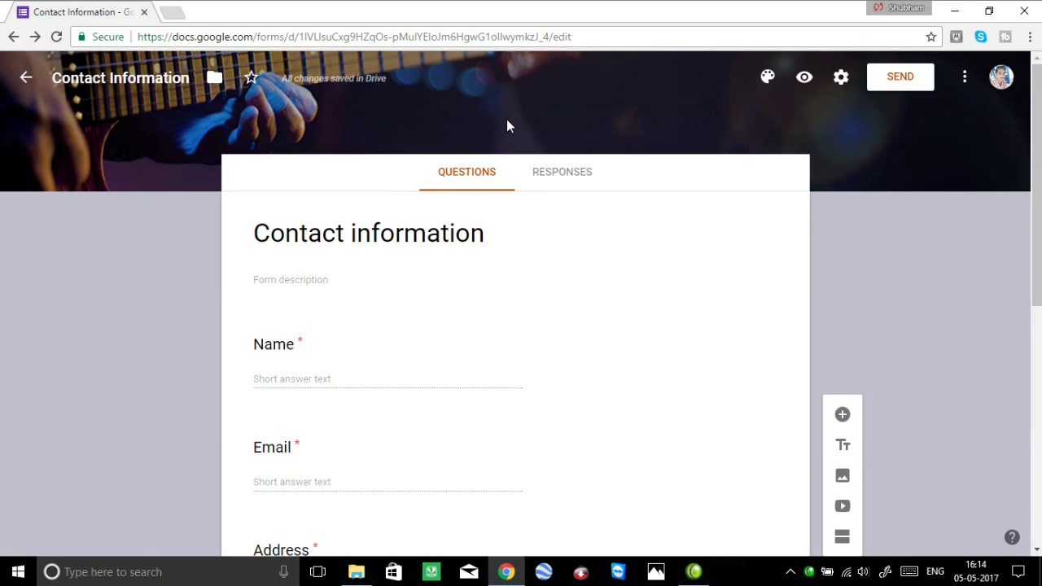
left_click(803, 79)
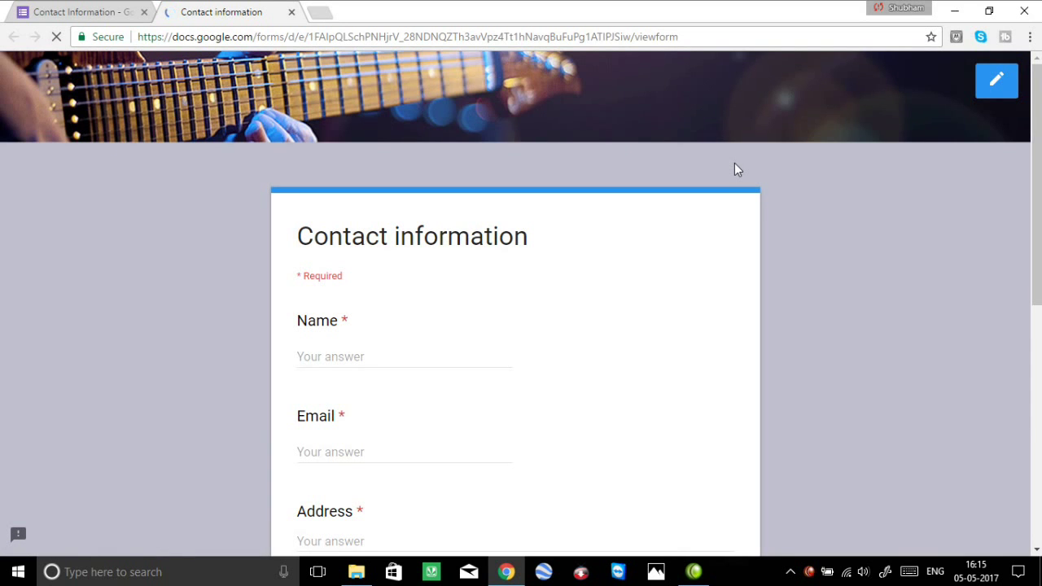
Review all questions in the respondent preview, close it, and open the form's Settings.
scroll(699, 285, "down", 1)
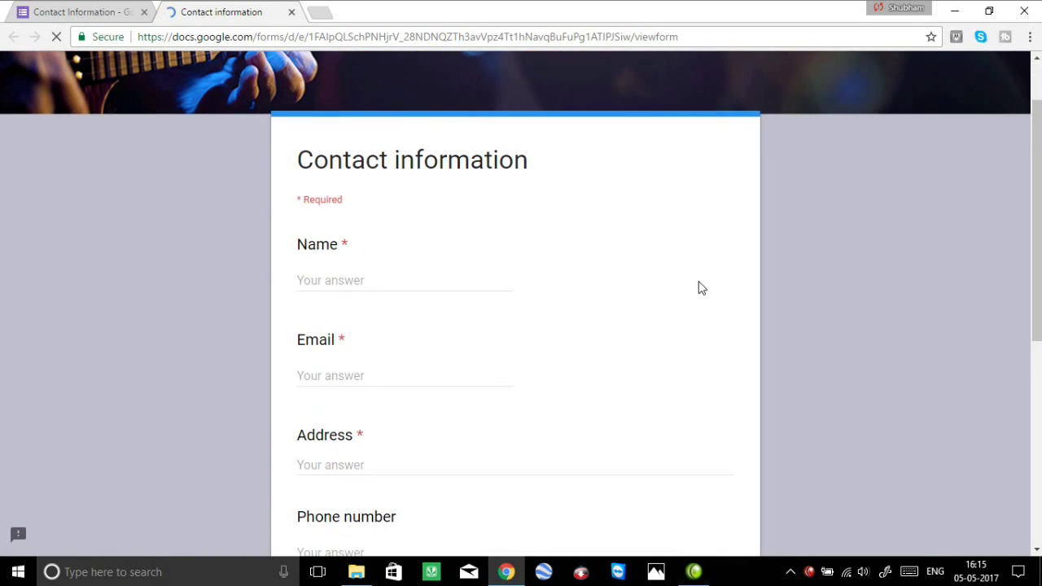
scroll(698, 286, "down", 3)
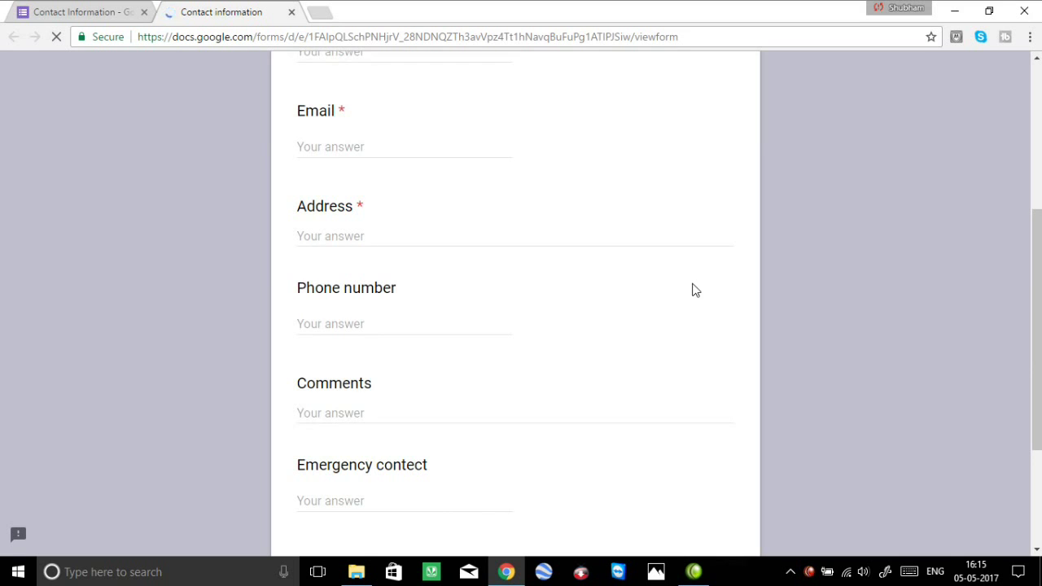
scroll(696, 291, "down", 3)
scroll(694, 291, "up", 3)
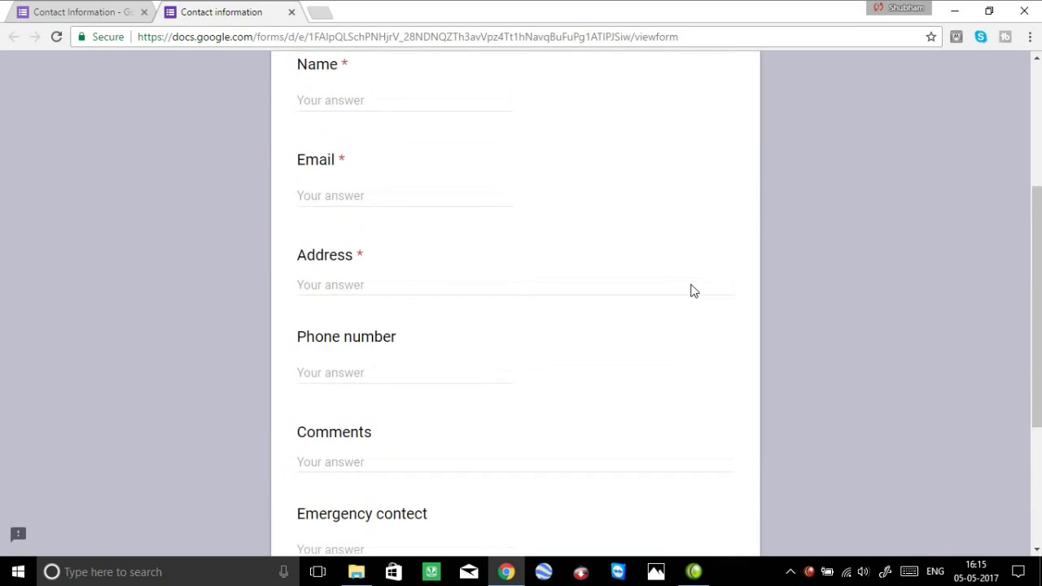
scroll(692, 291, "up", 3)
left_click(292, 12)
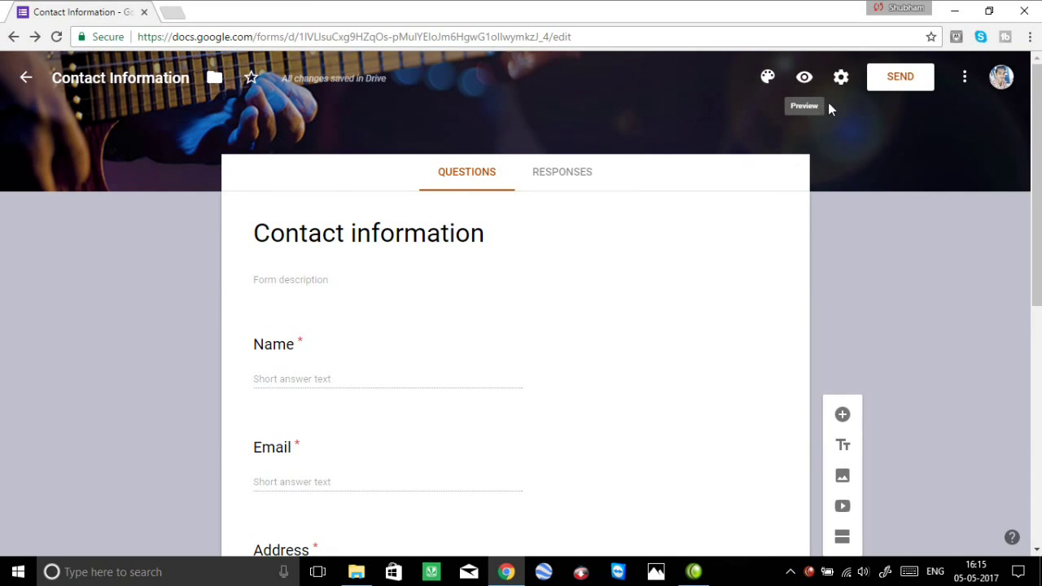
left_click(841, 77)
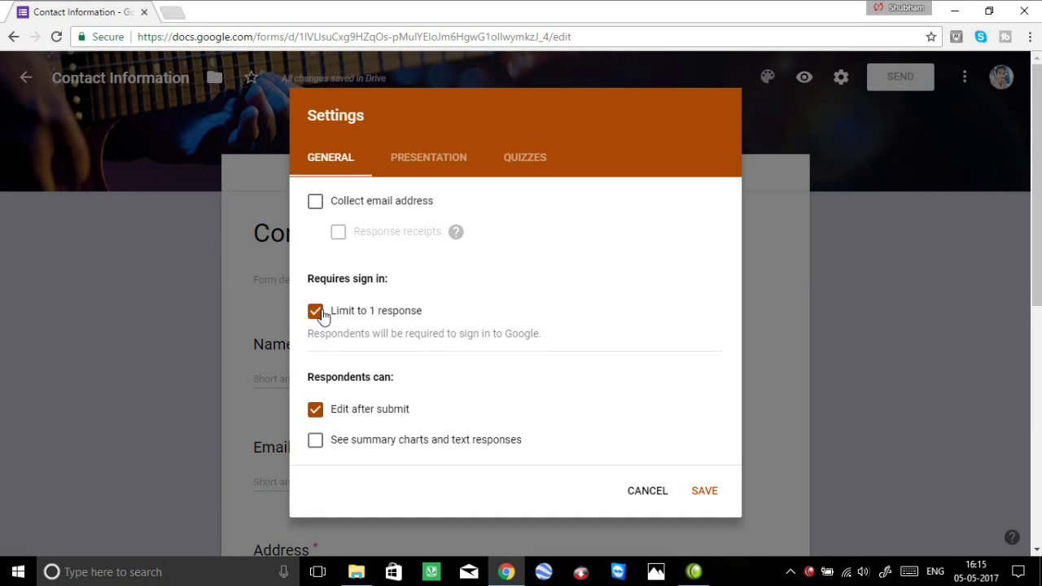
Save settings with Limit to 1 response and Edit after submit enabled, after checking the confirmation message.
left_click(321, 314)
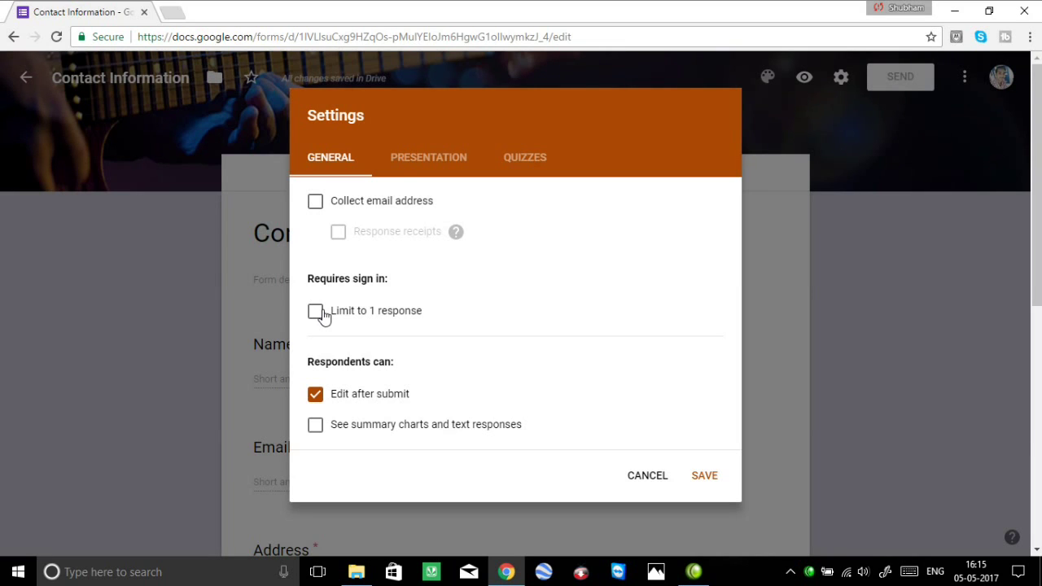
left_click(322, 315)
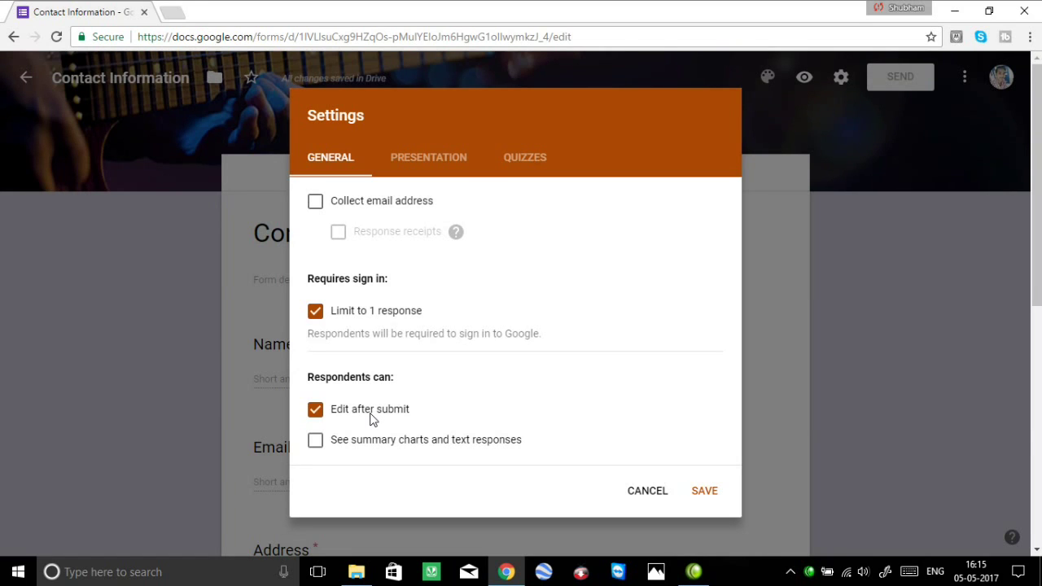
left_click(317, 411)
left_click(317, 412)
left_click(317, 411)
left_click(317, 411)
left_click(430, 161)
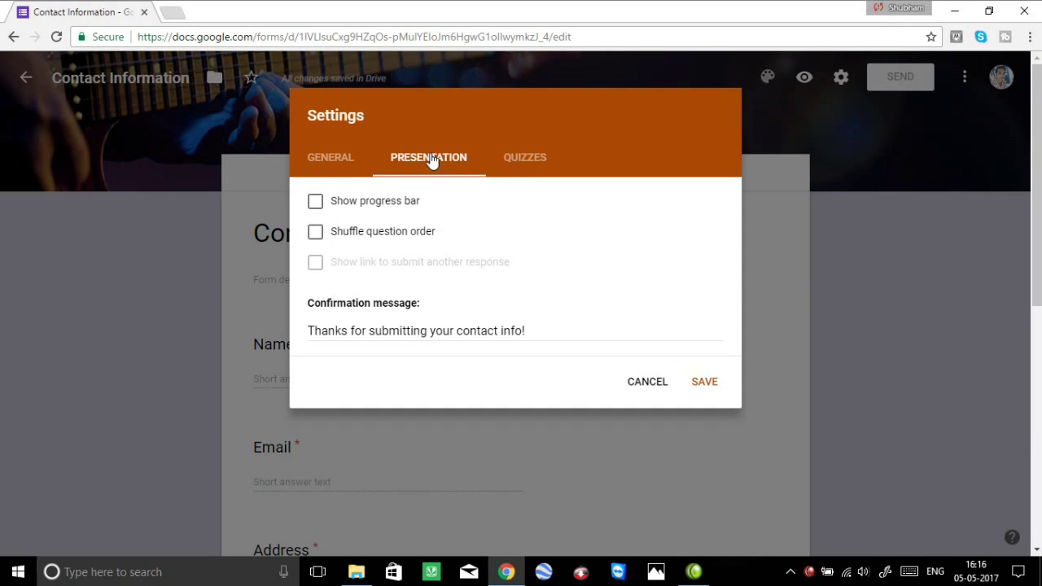
left_click(702, 384)
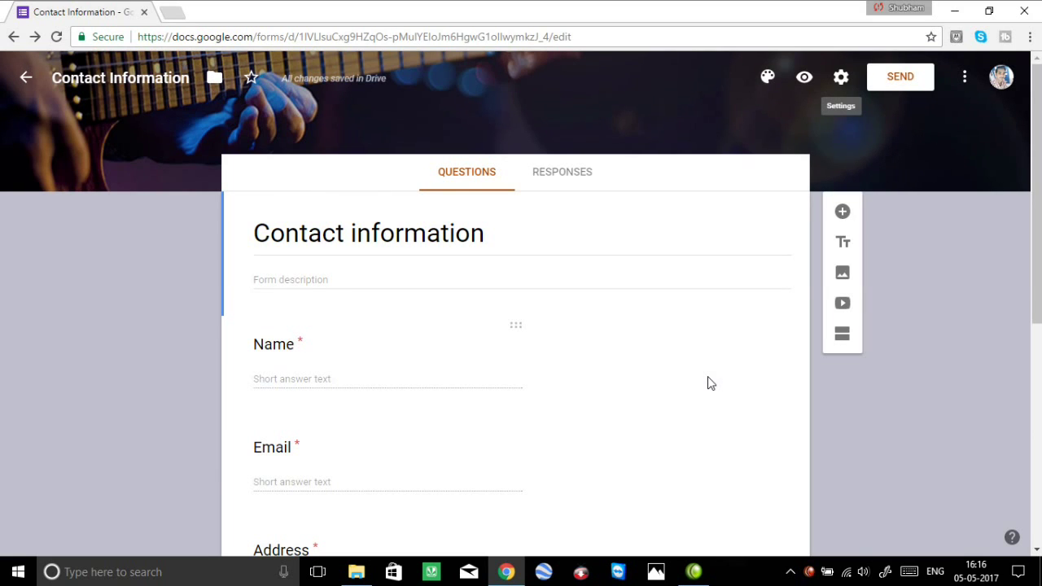
Scroll through the questions, then bring up the Send form dialog.
scroll(707, 381, "down", 2)
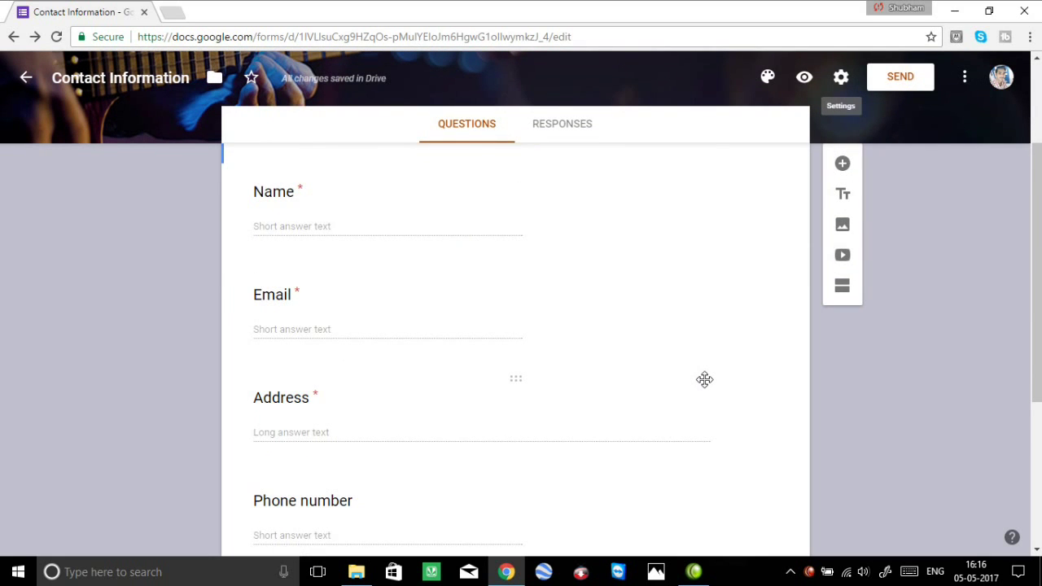
scroll(705, 381, "down", 1)
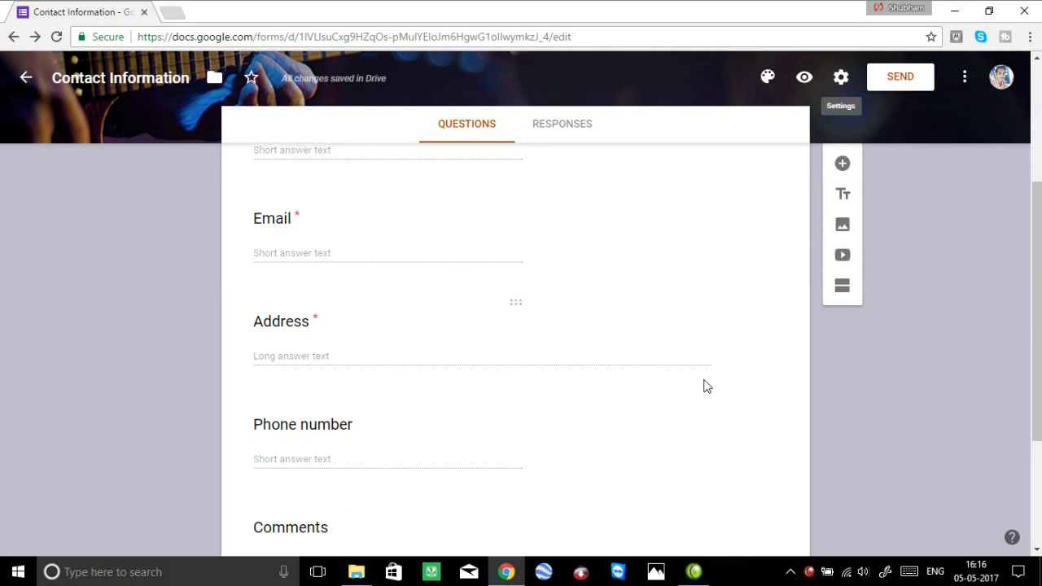
scroll(707, 387, "up", 3)
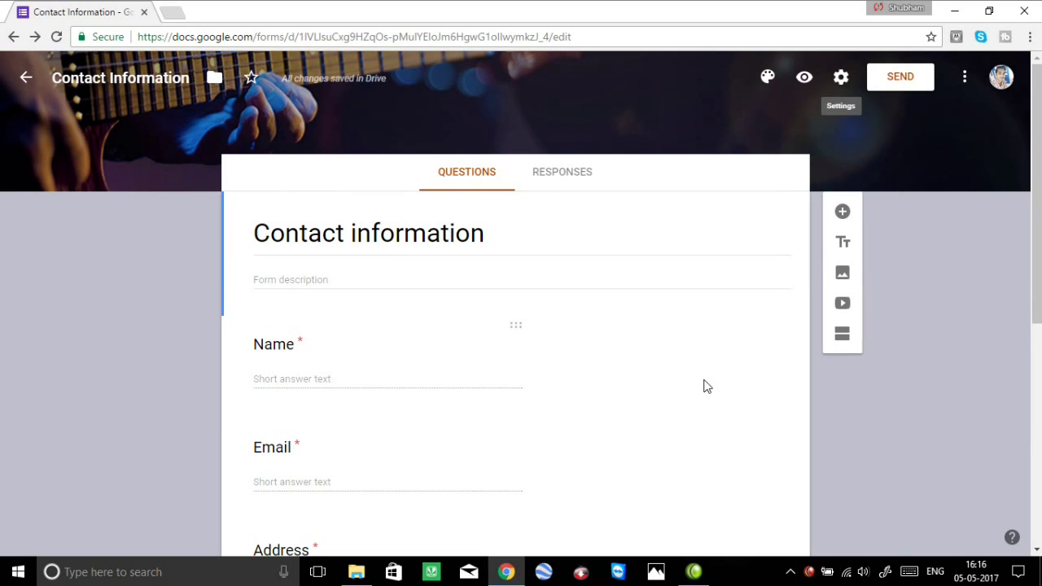
left_click(877, 78)
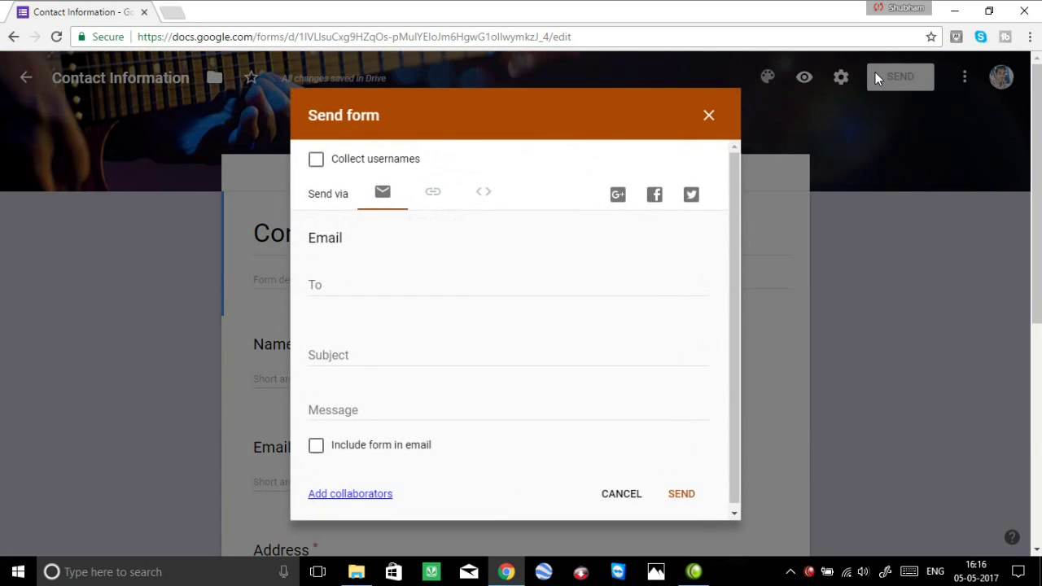
Copy the shortened form link, then email the form invitation to the recipient's address.
left_click(435, 196)
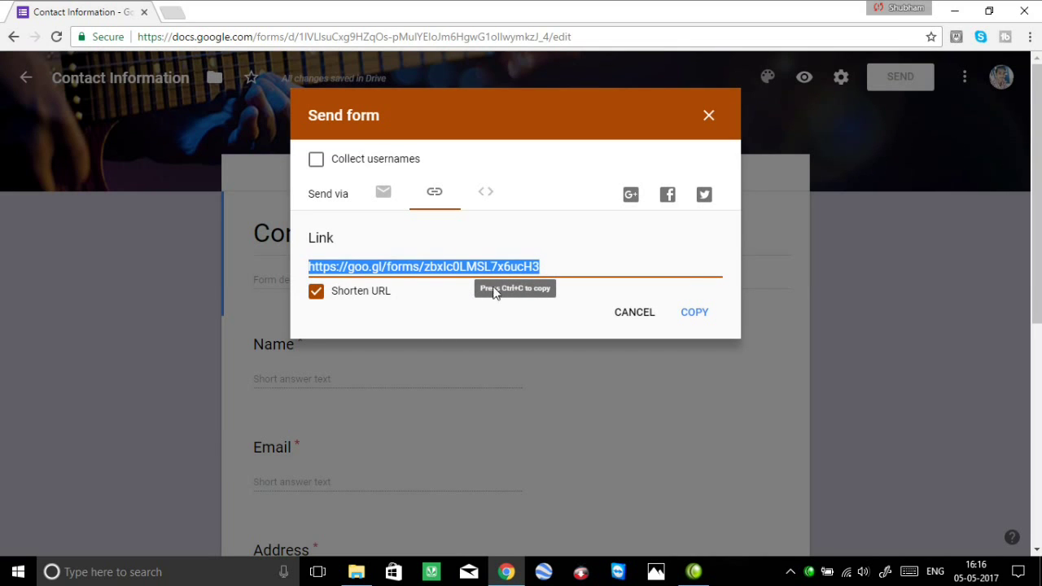
left_click(694, 317)
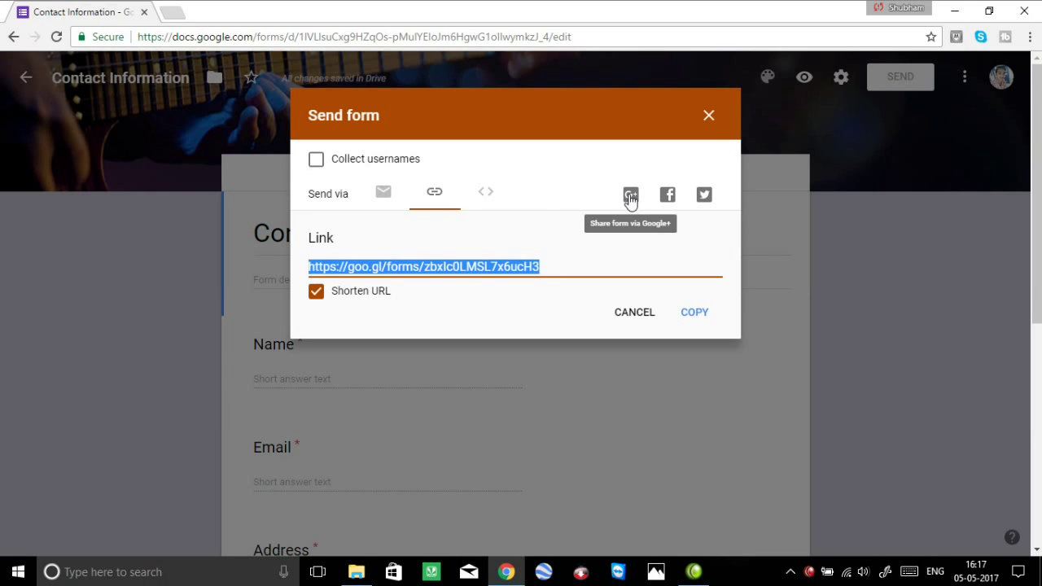
left_click(386, 196)
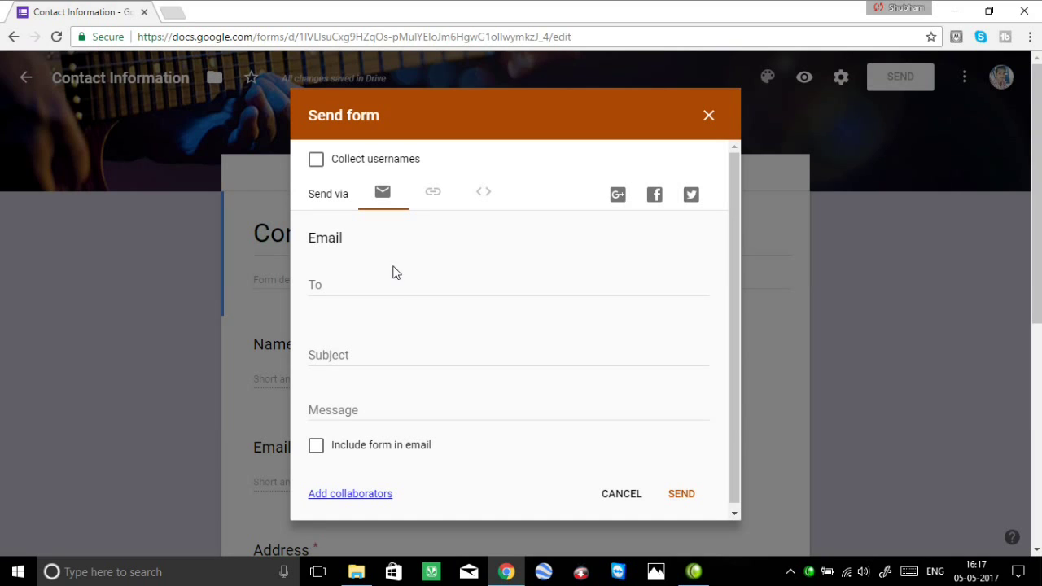
left_click(399, 288)
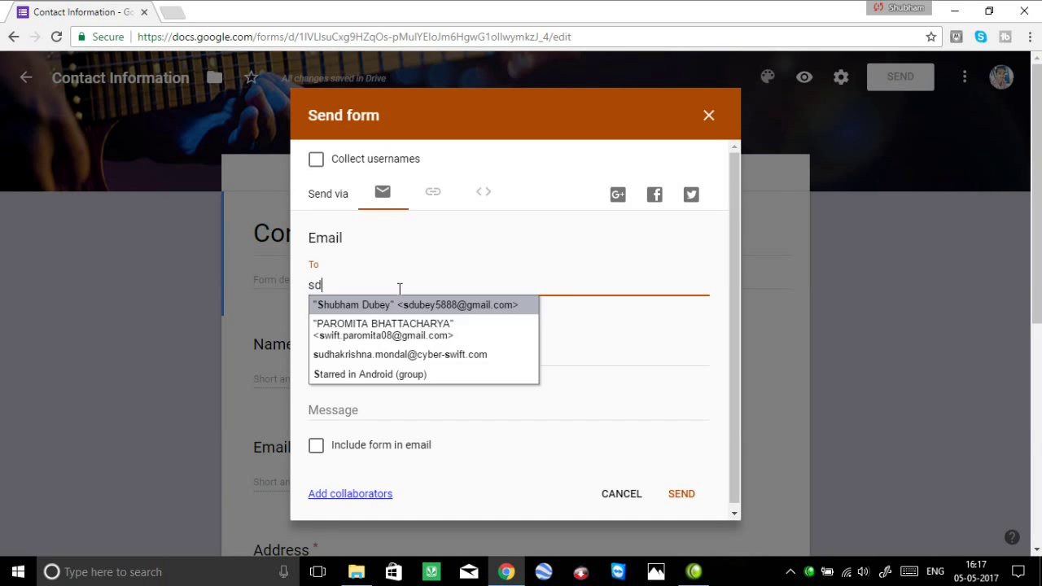
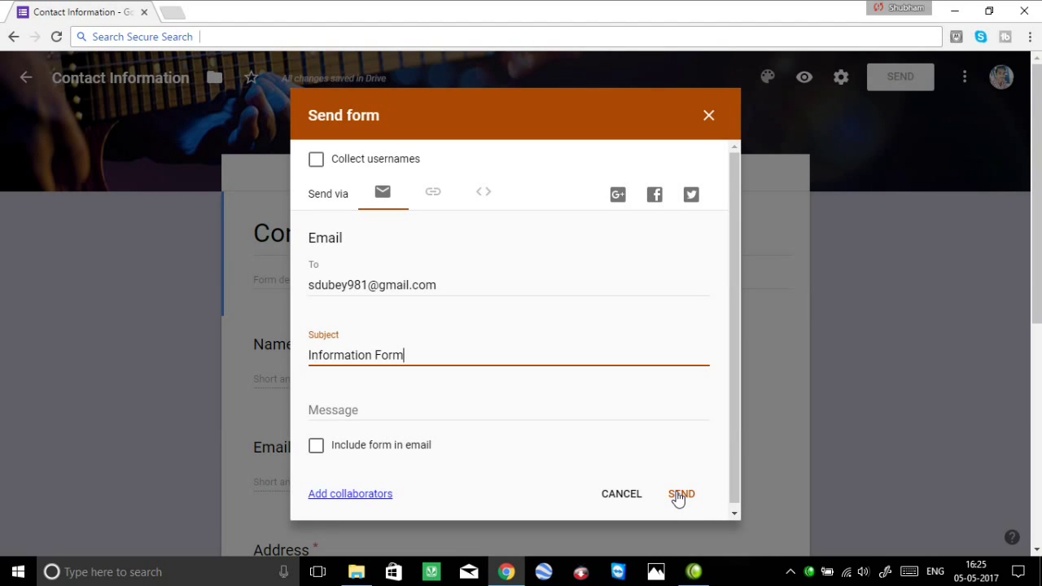
left_click(680, 494)
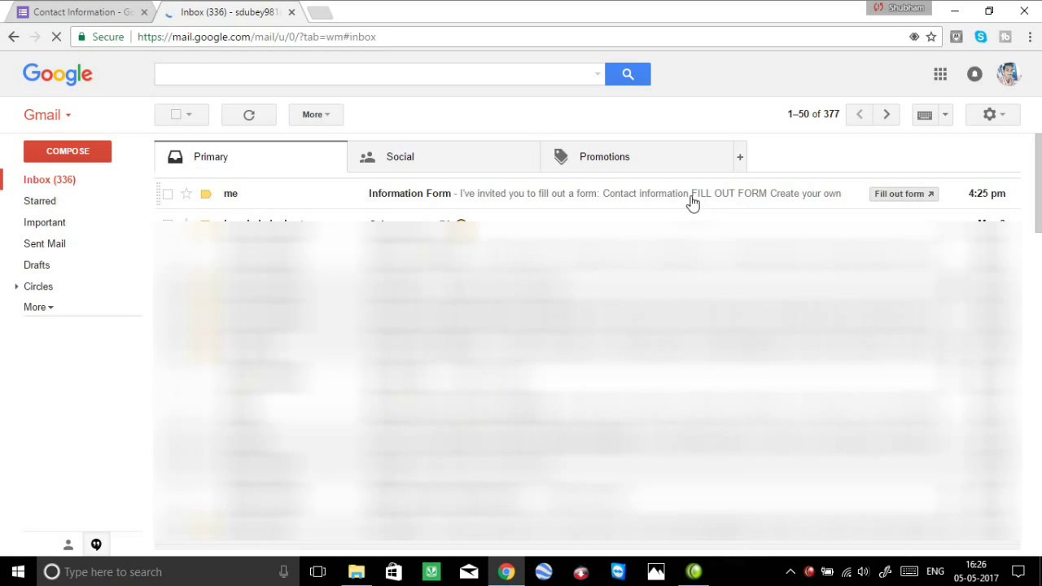
Open the Information Form invitation email and launch the Contact information form from it.
left_click(692, 202)
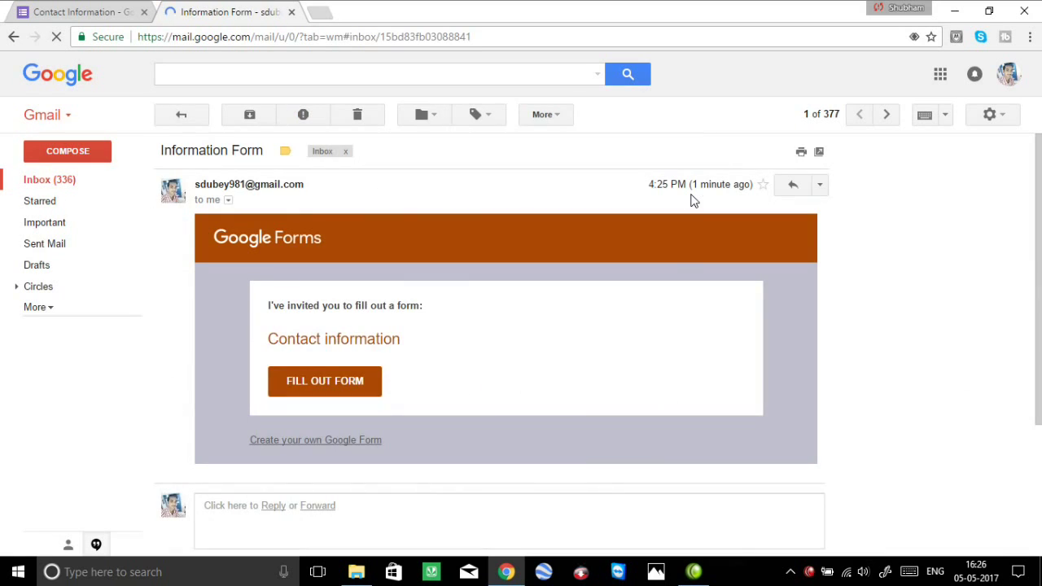
left_click(364, 384)
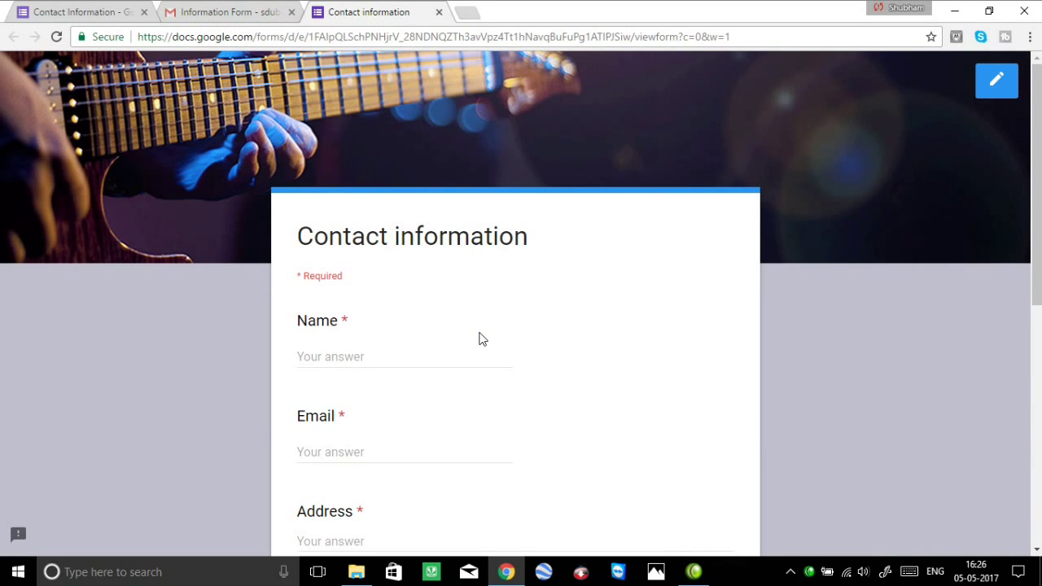
Submit the form with name, email, emergency contact and the flagged required Address field.
scroll(480, 338, "down", 5)
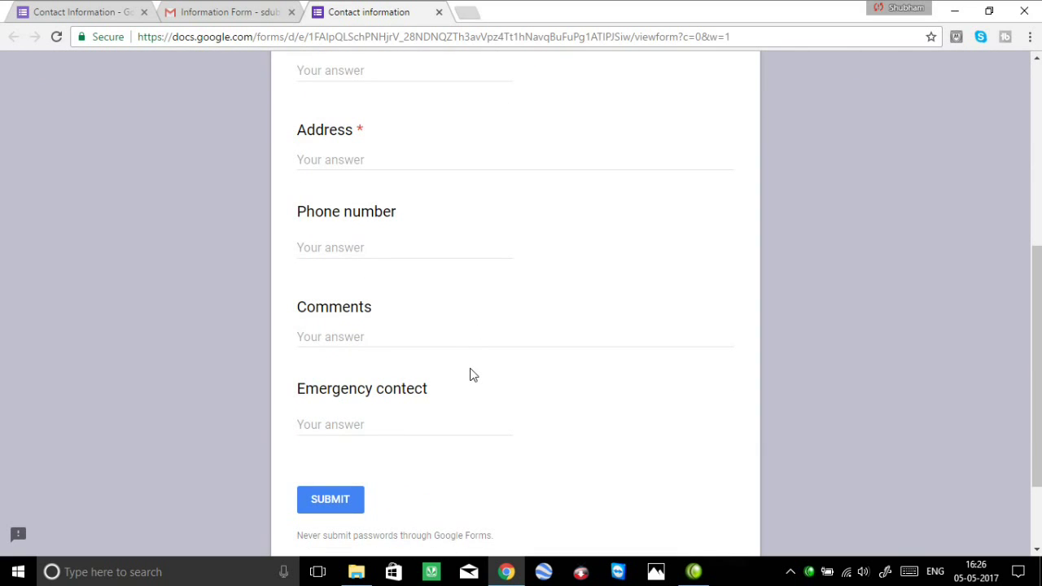
scroll(470, 375, "down", 2)
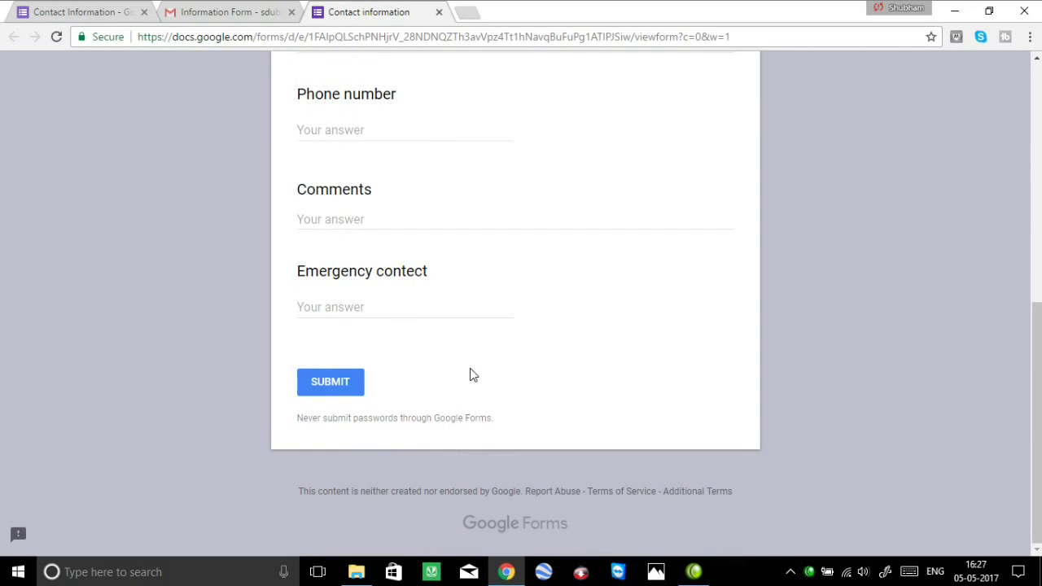
scroll(469, 375, "up", 4)
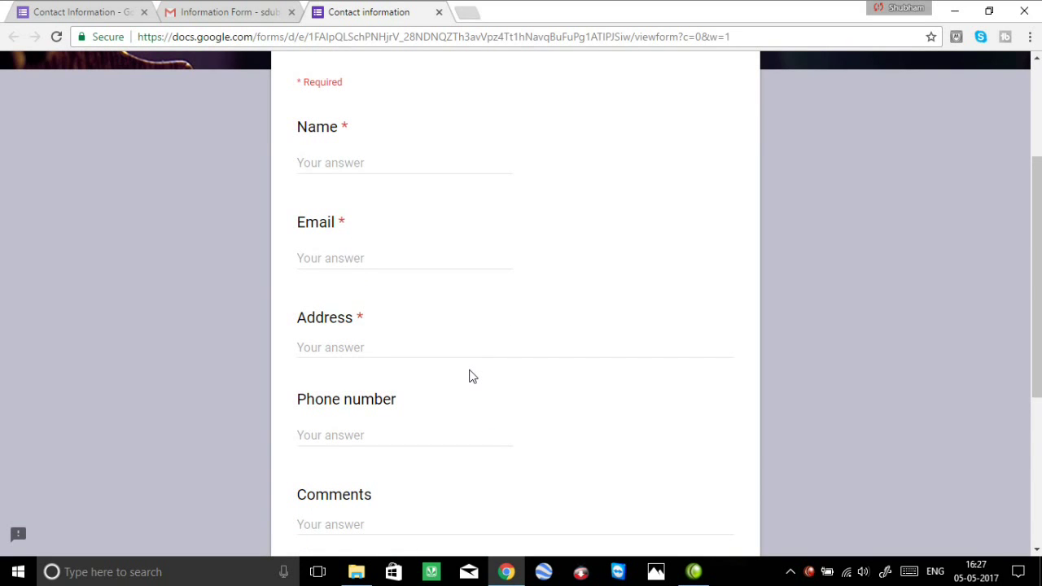
scroll(473, 376, "up", 2)
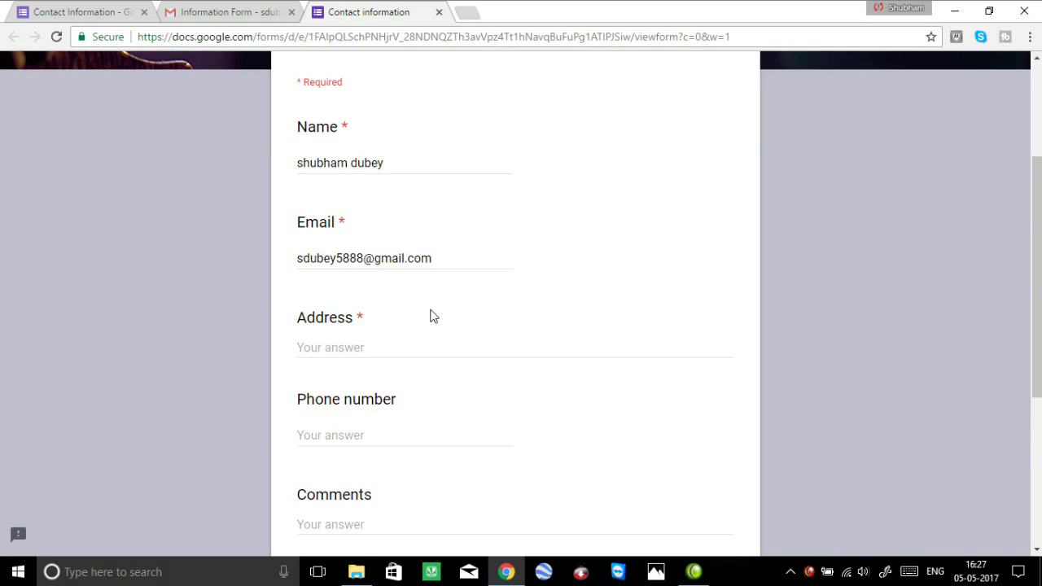
scroll(430, 314, "down", 4)
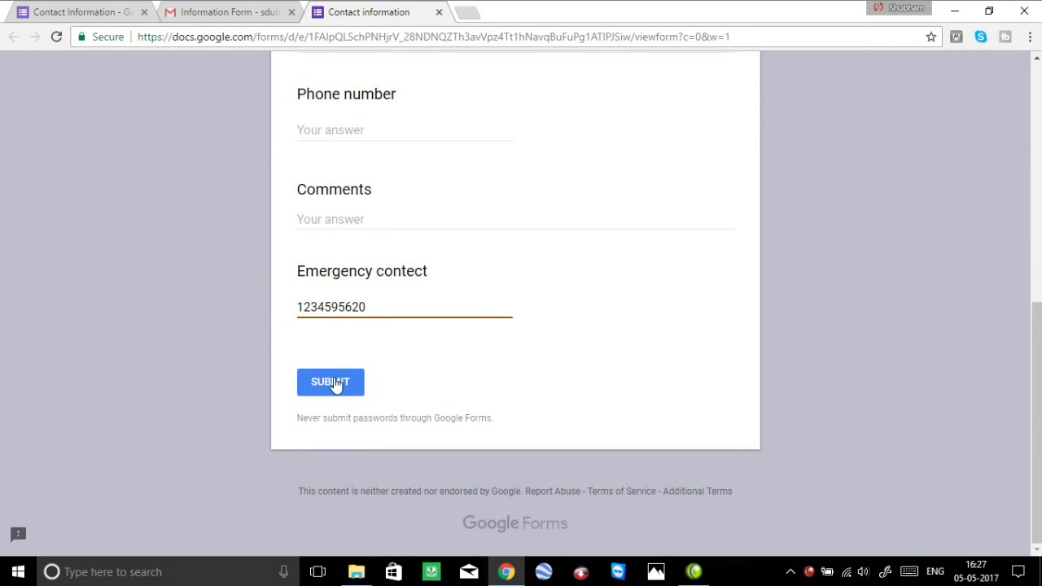
left_click(338, 385)
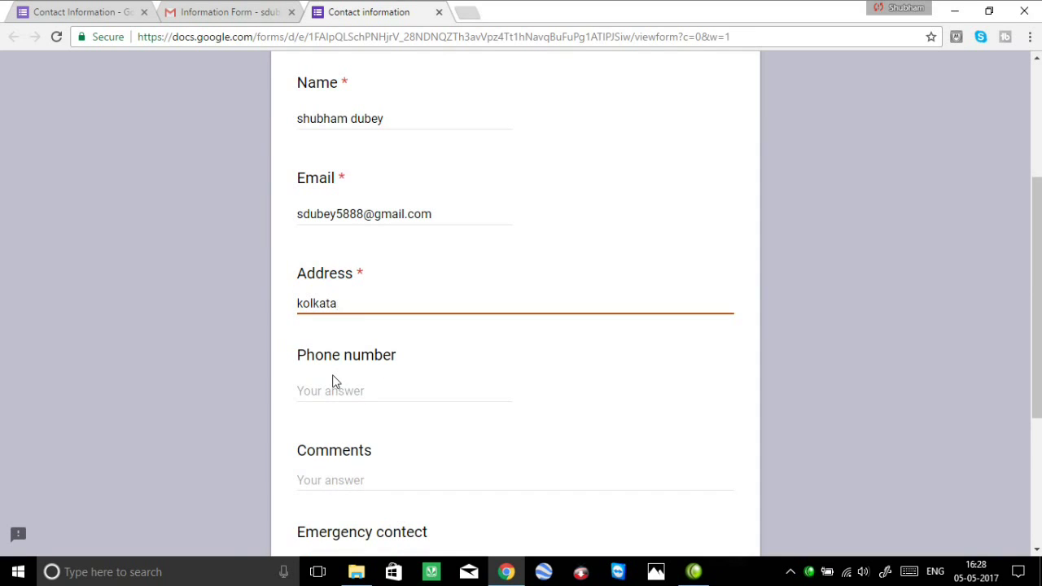
scroll(334, 379, "down", 4)
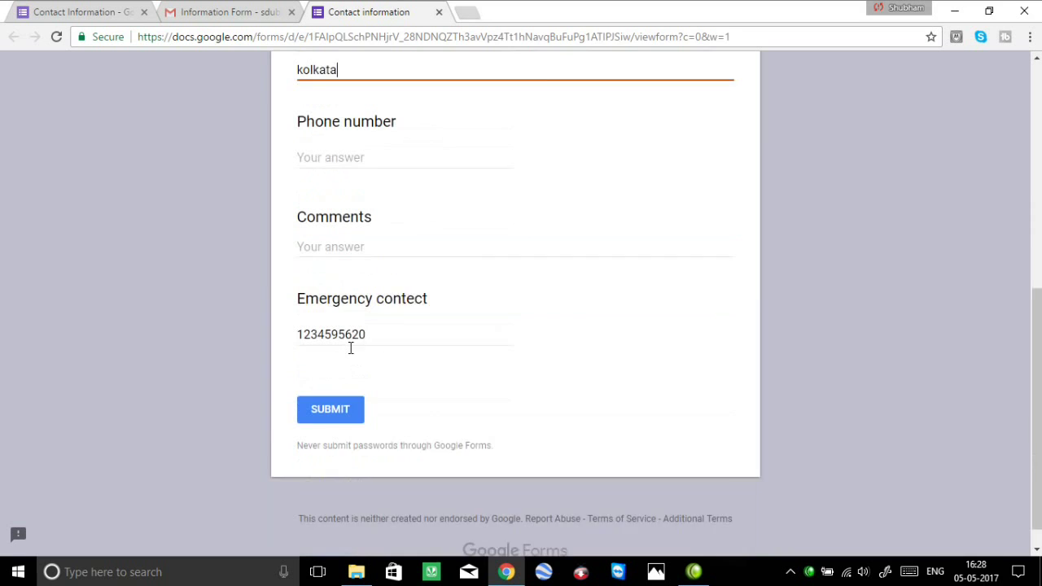
left_click(348, 392)
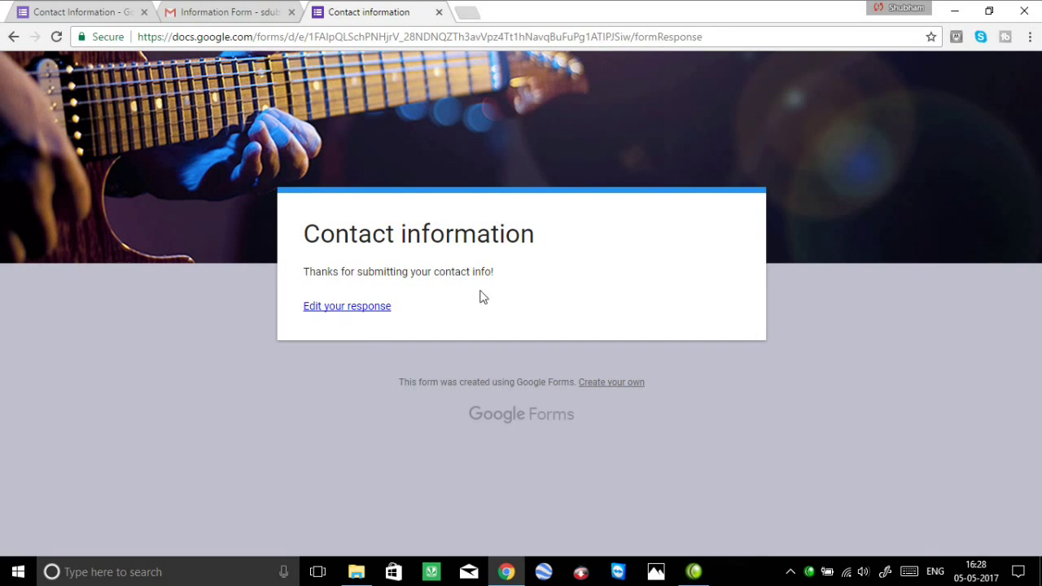
Edit the submitted response, resubmit it unchanged, and close the form's tab.
left_click(379, 313)
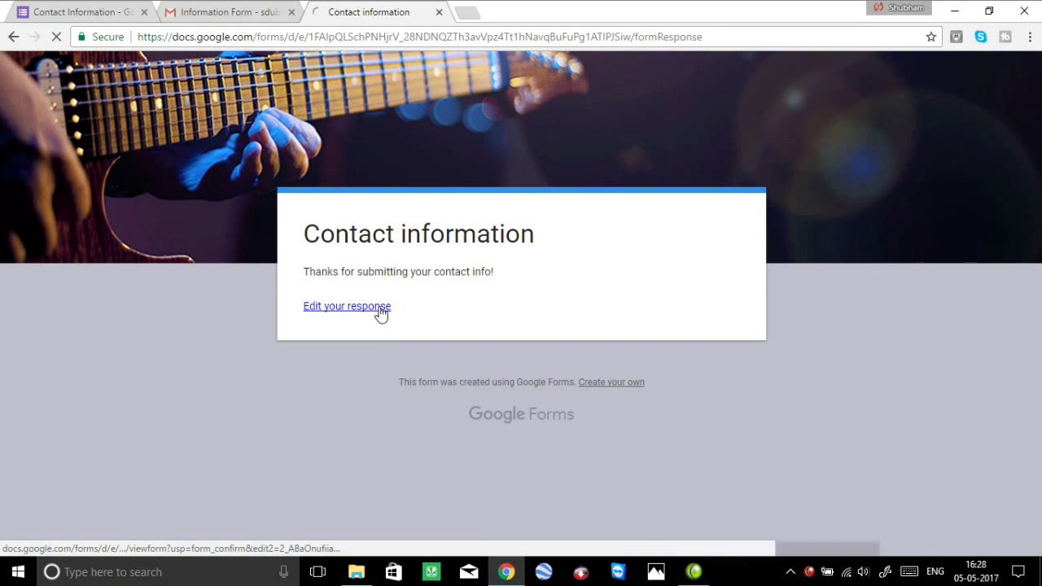
scroll(388, 358, "down", 5)
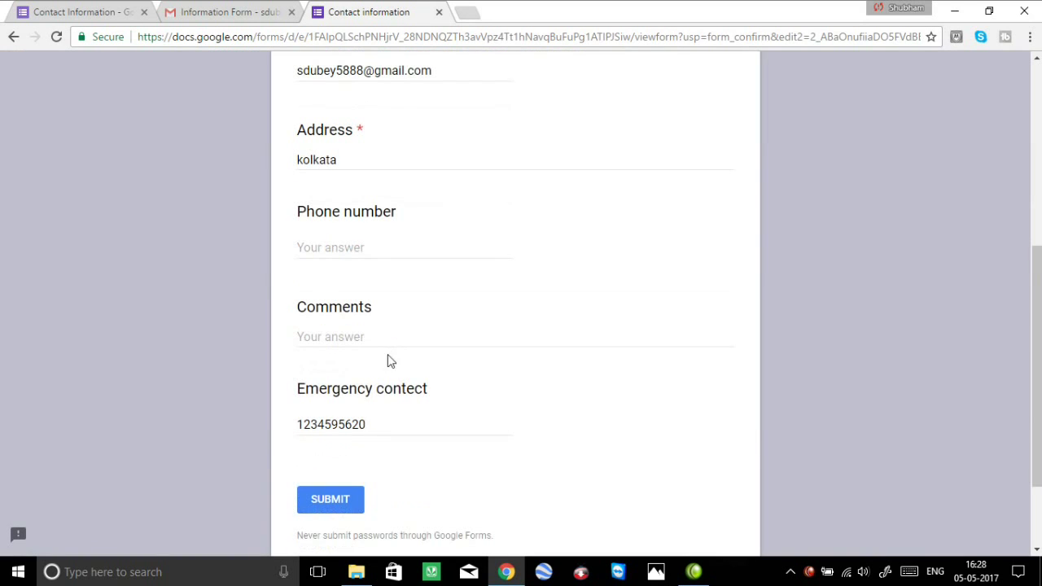
left_click(356, 502)
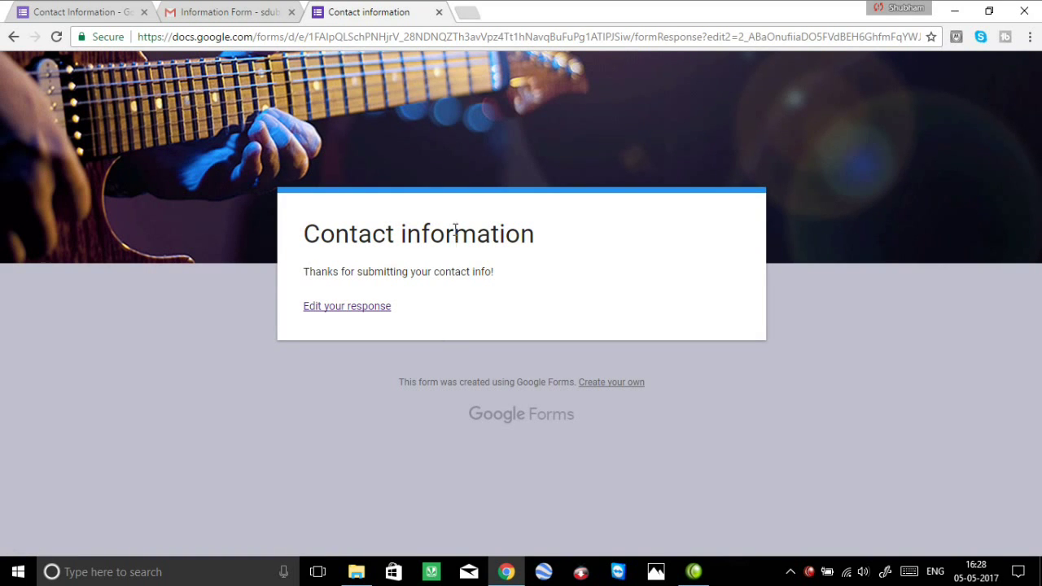
left_click(438, 12)
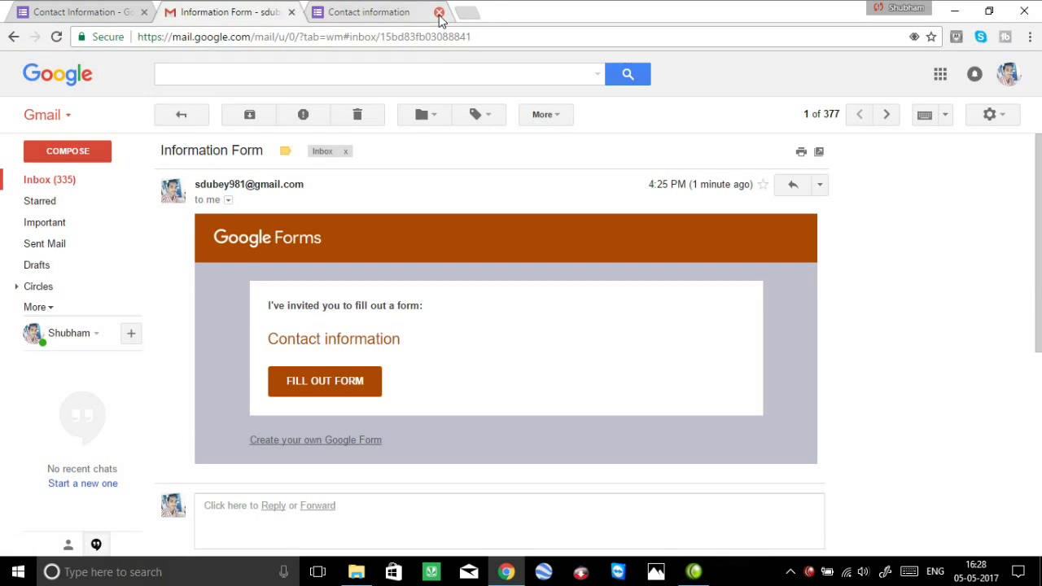
Reopen the form from the Gmail invitation to see the 'You've already responded' page.
left_click(340, 380)
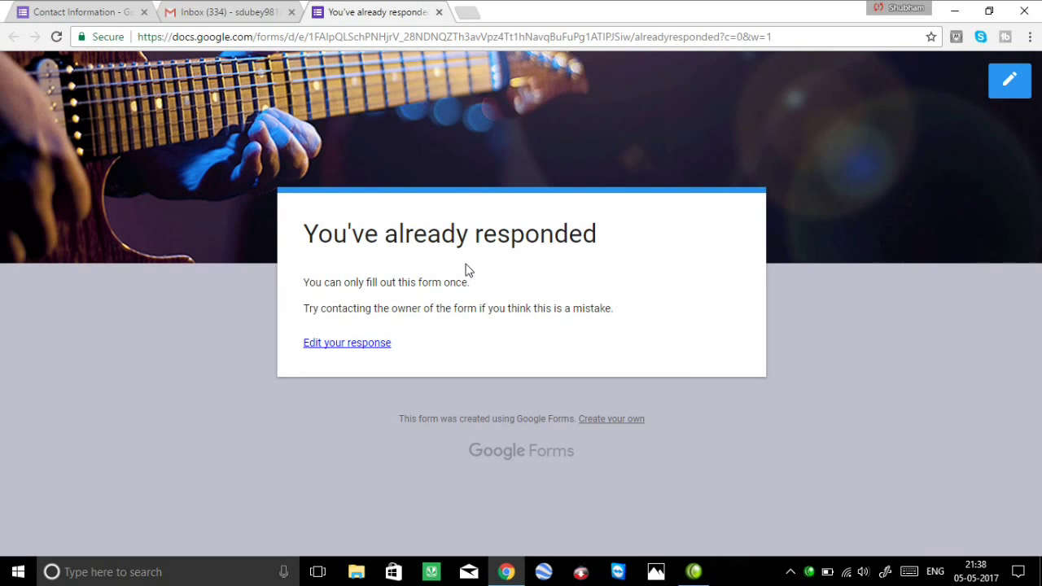
Copy the shortened form link from the Send form dialog, then return to Gmail.
left_click(73, 16)
left_click(900, 81)
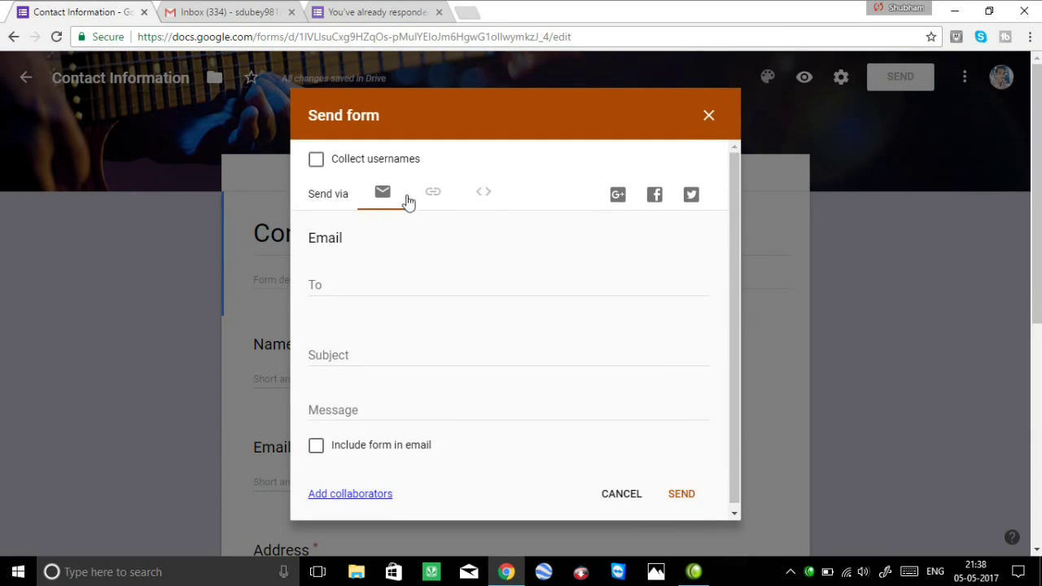
left_click(433, 195)
left_click(316, 291)
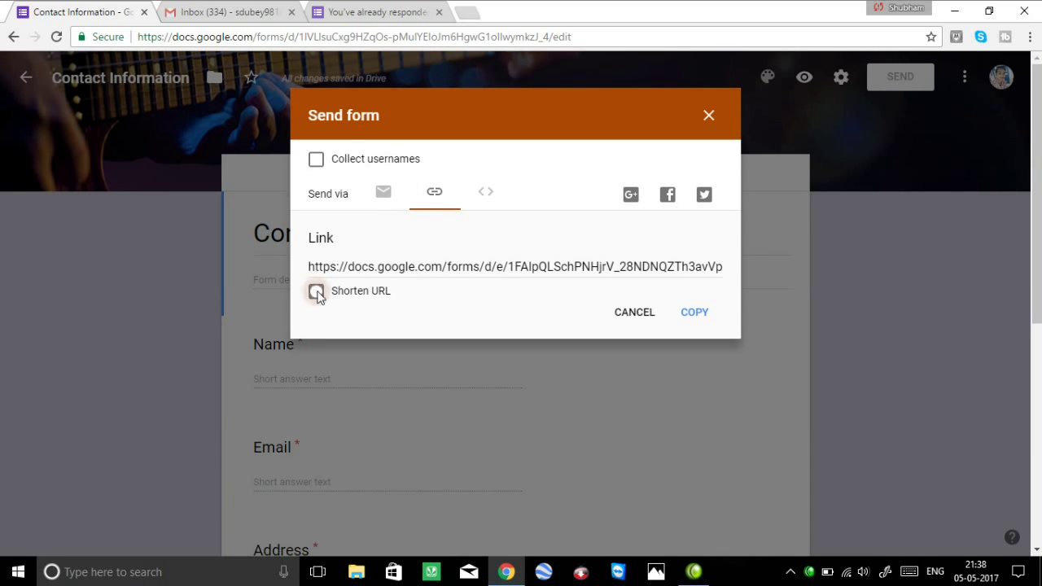
left_click(696, 314)
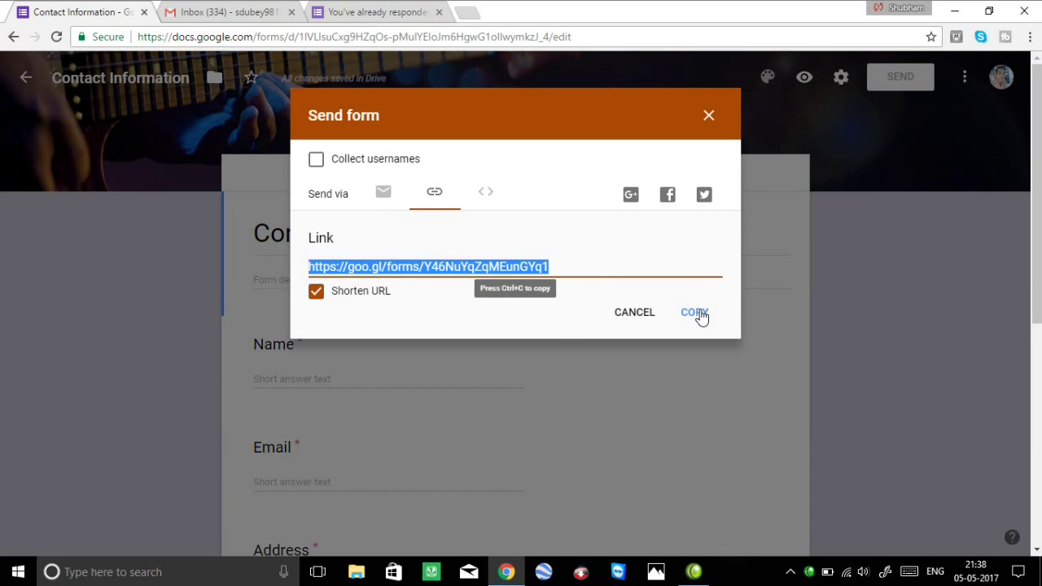
left_click(699, 314)
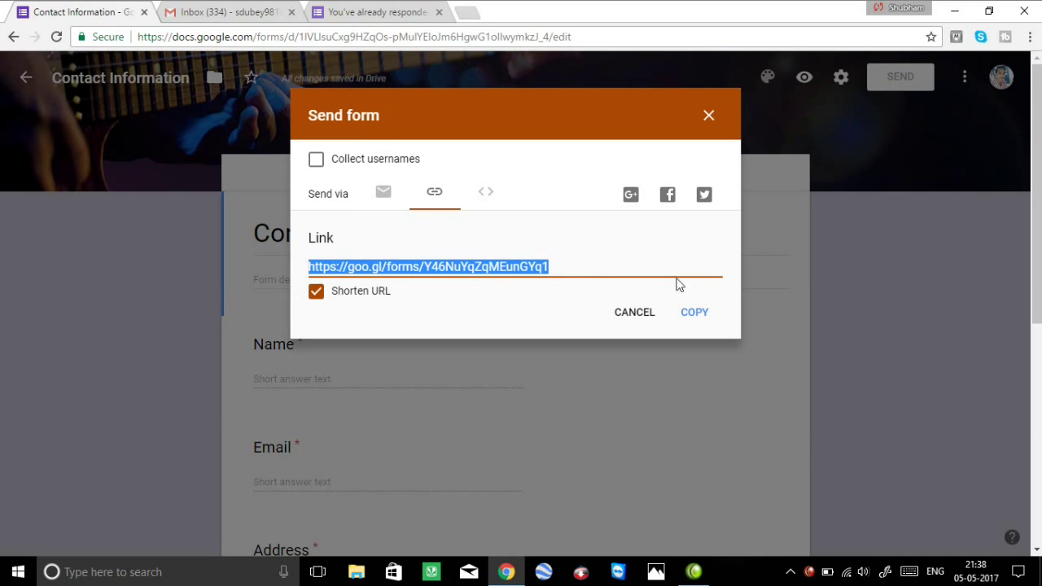
left_click(708, 116)
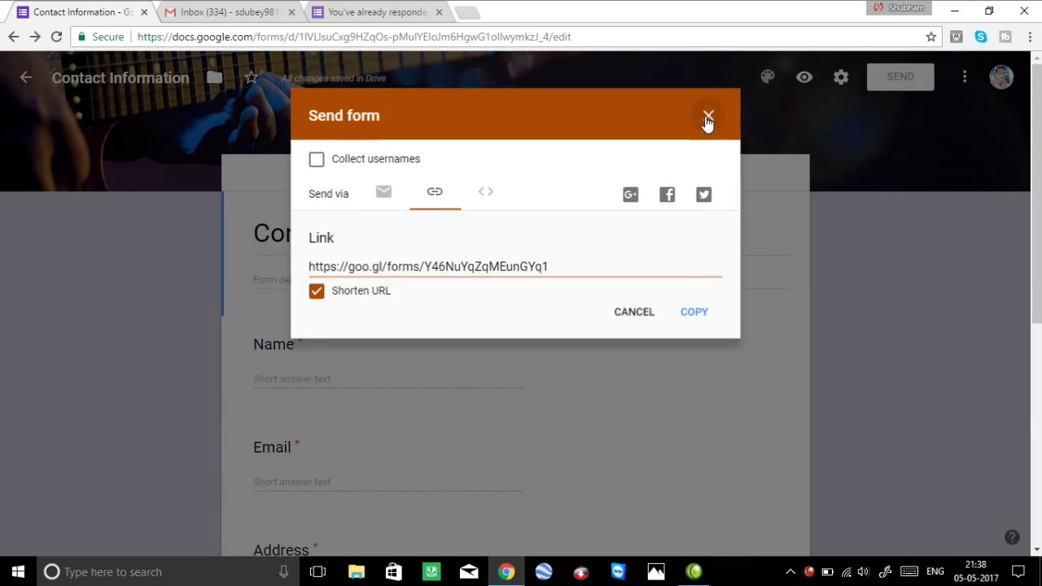
left_click(232, 12)
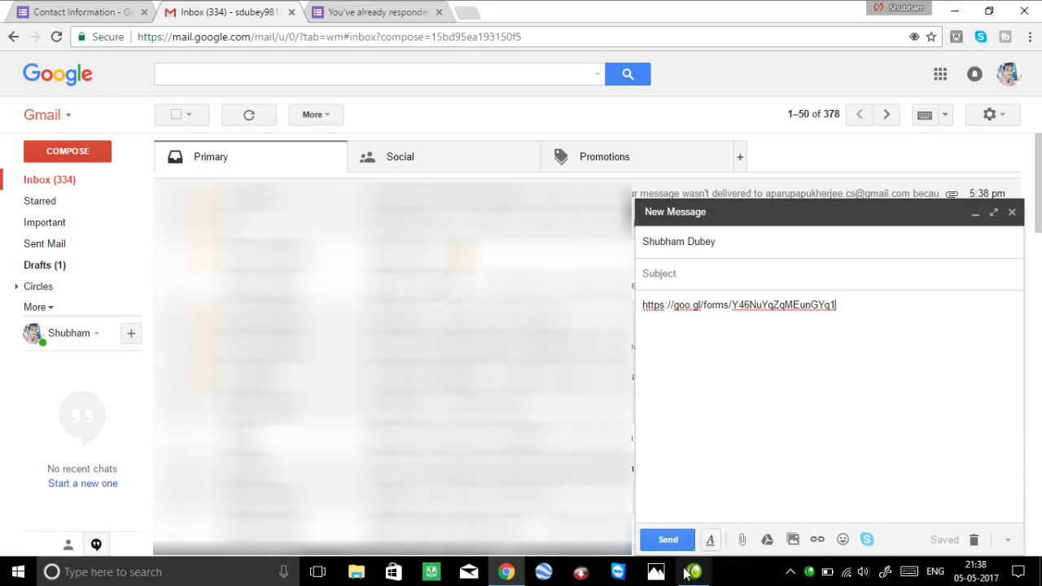
Send the email with the shortened link, then open it in the recipient inbox and follow the link.
left_click(661, 539)
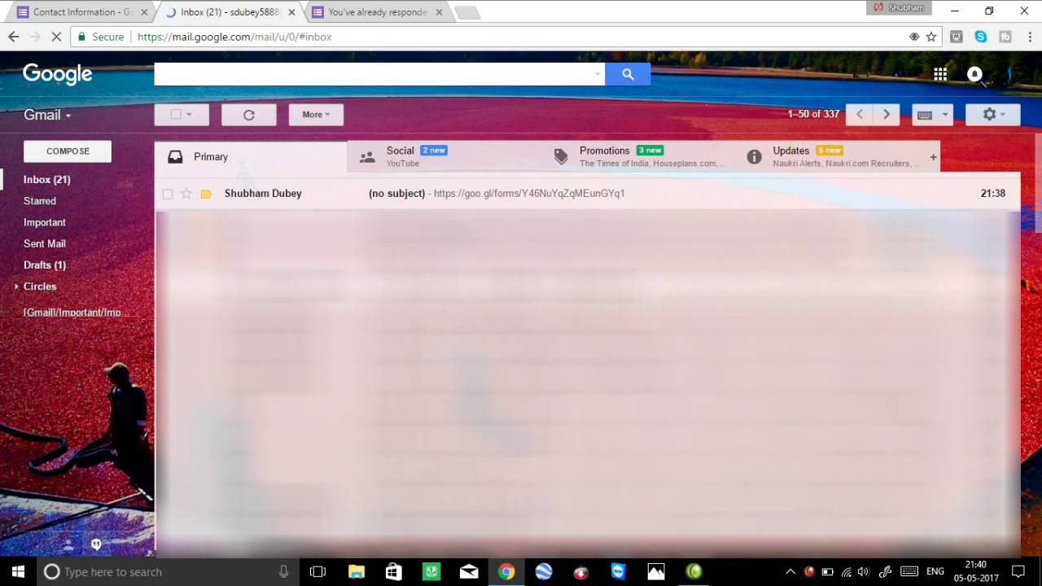
left_click(415, 198)
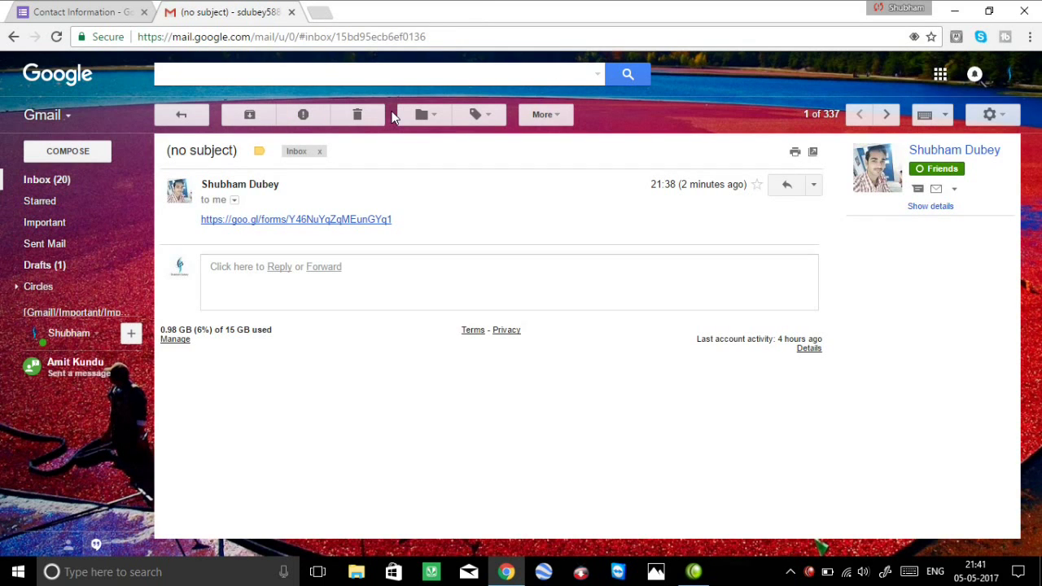
left_click(344, 219)
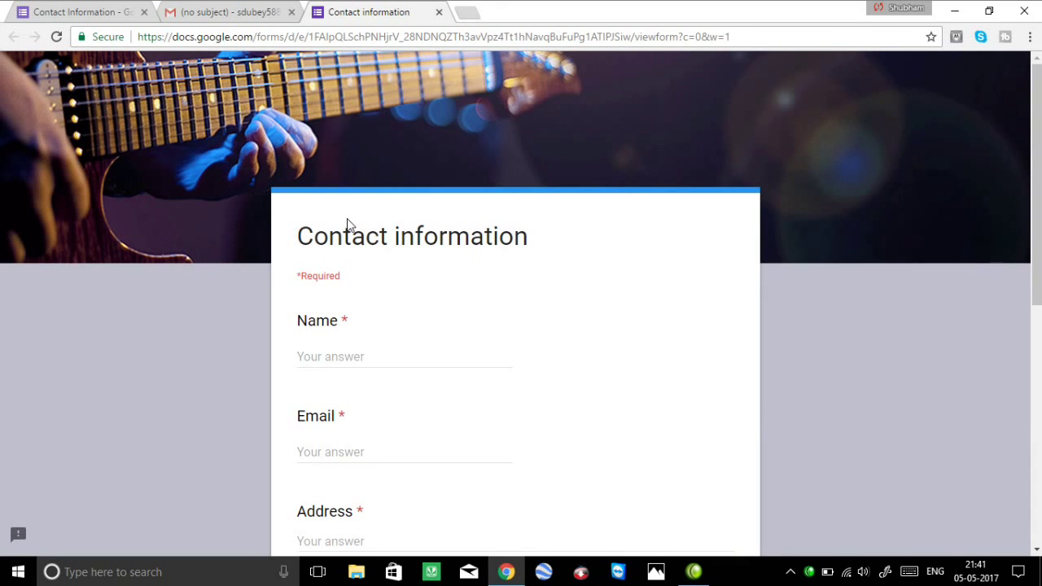
Enter the respondent's name, email, address, phone, comments and emergency contact, then submit.
scroll(373, 386, "down", 2)
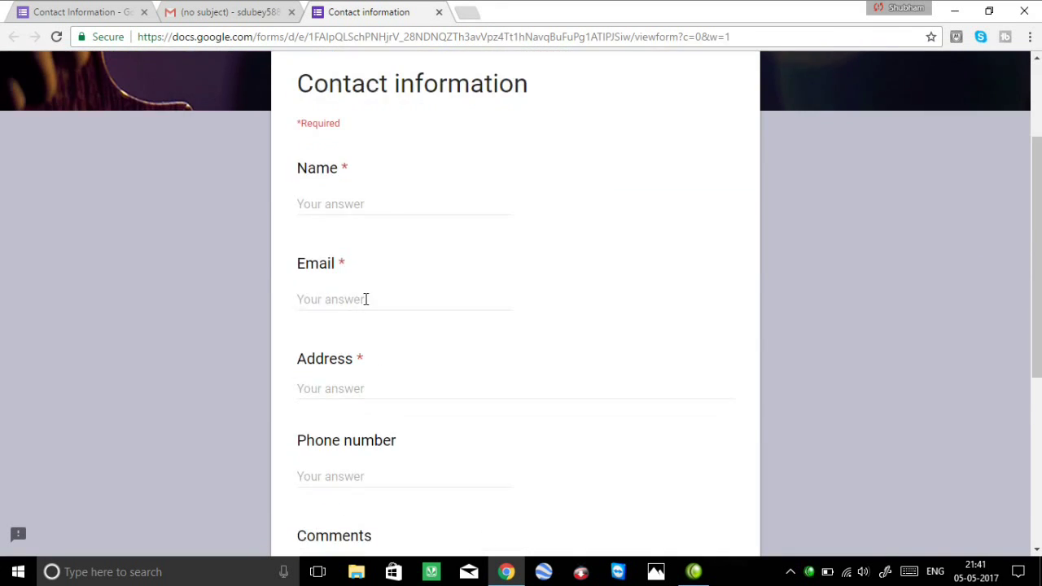
scroll(366, 299, "down", 3)
scroll(366, 299, "up", 3)
scroll(366, 299, "up", 2)
left_click(361, 356)
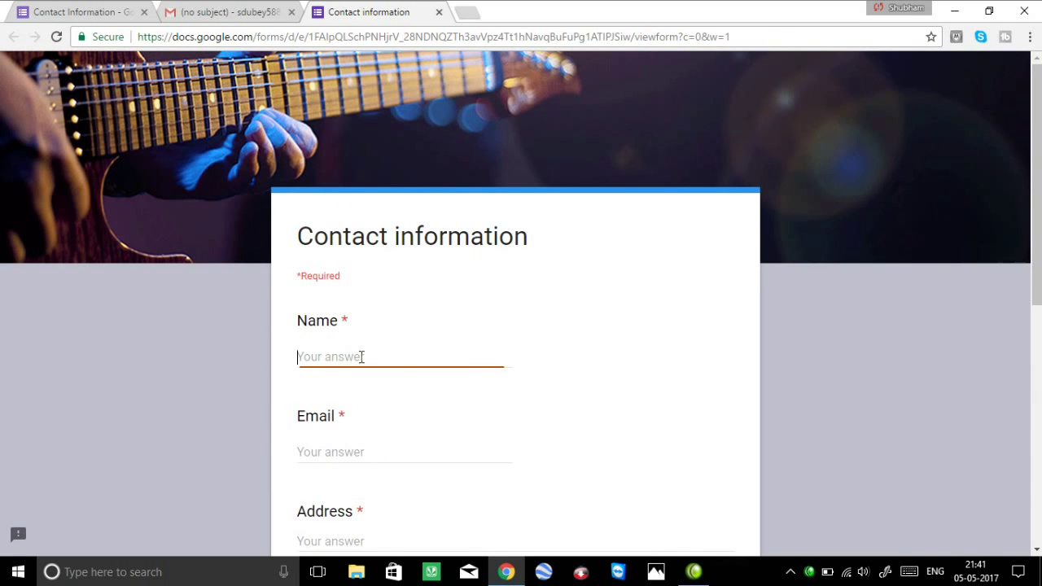
scroll(371, 358, "down", 2)
scroll(376, 358, "down", 3)
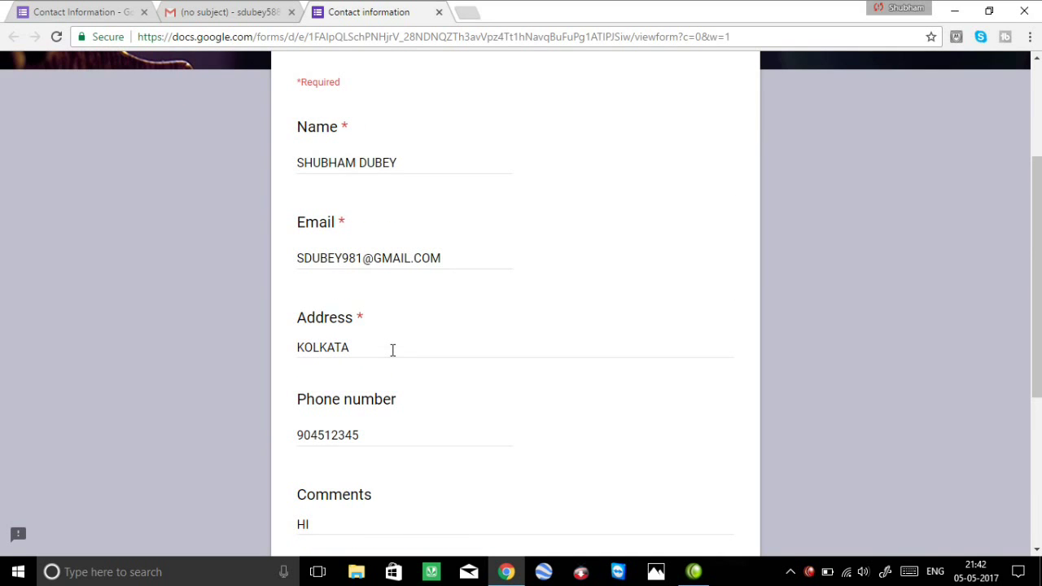
scroll(398, 282, "up", 2)
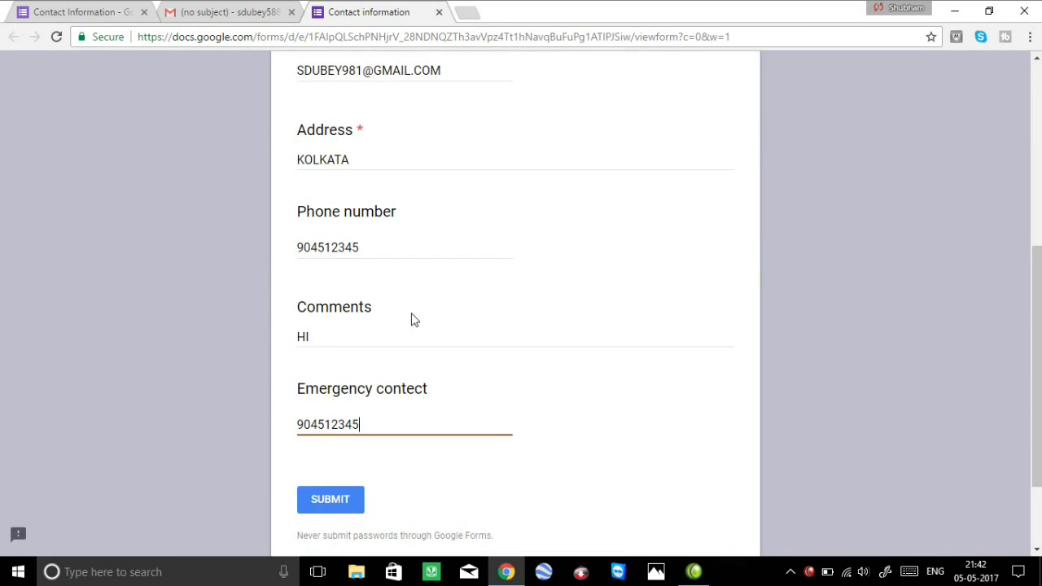
scroll(412, 319, "down", 2)
left_click(329, 383)
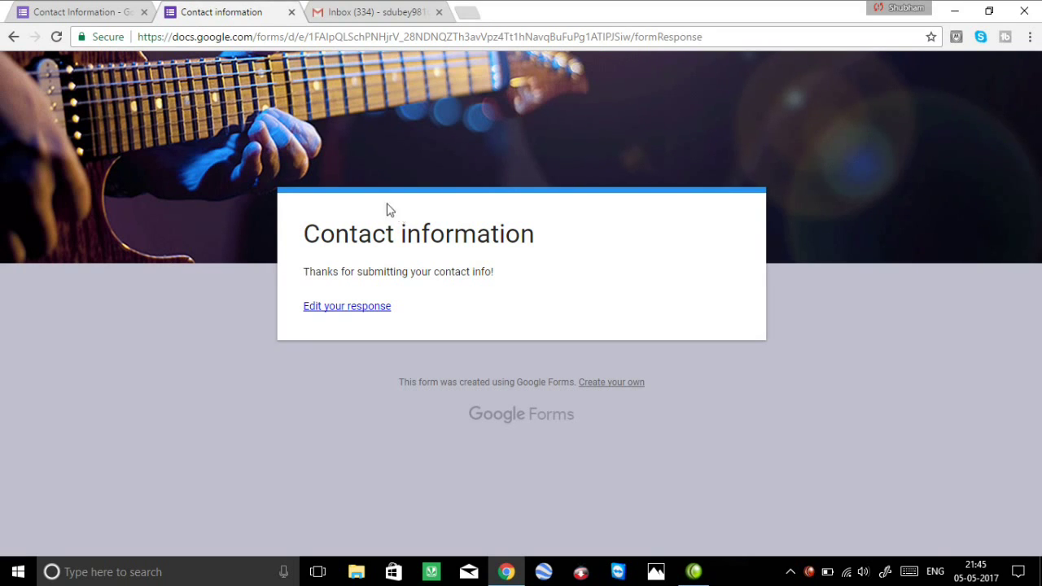
Refresh the form editor to show 2 responses and view them individually in Responses.
left_click(106, 13)
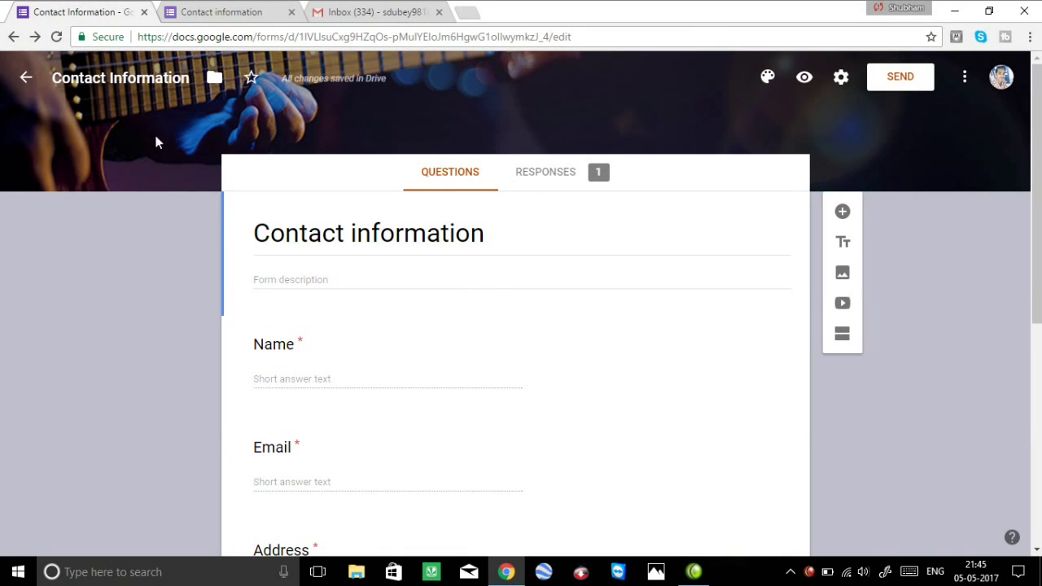
left_click(57, 37)
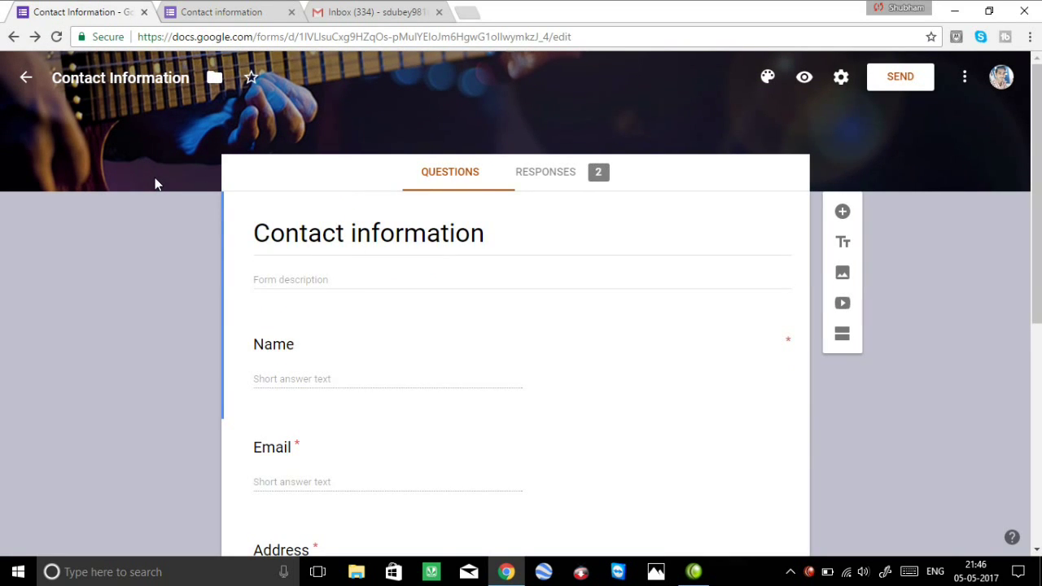
left_click(537, 182)
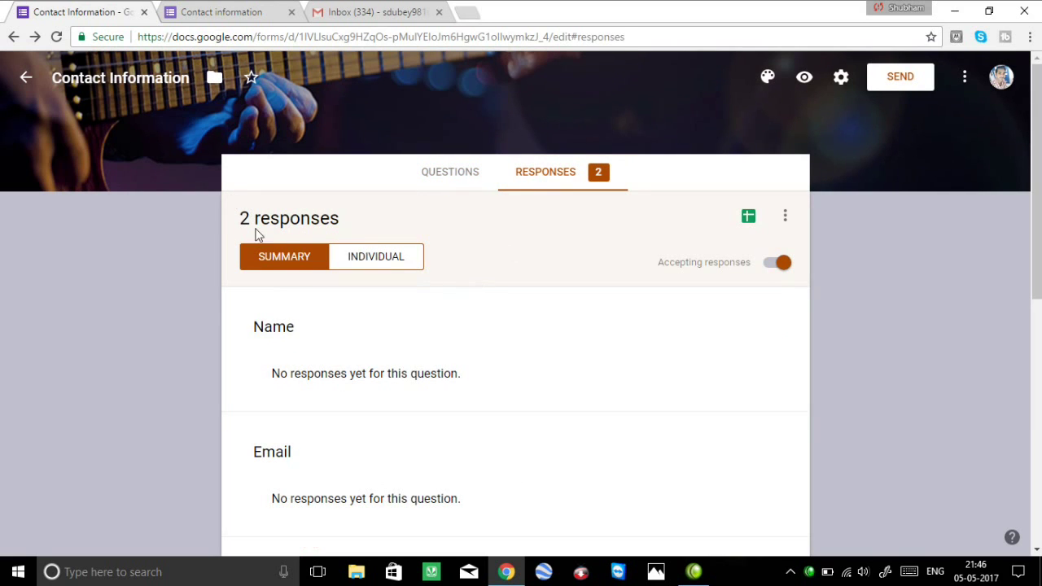
left_click(376, 257)
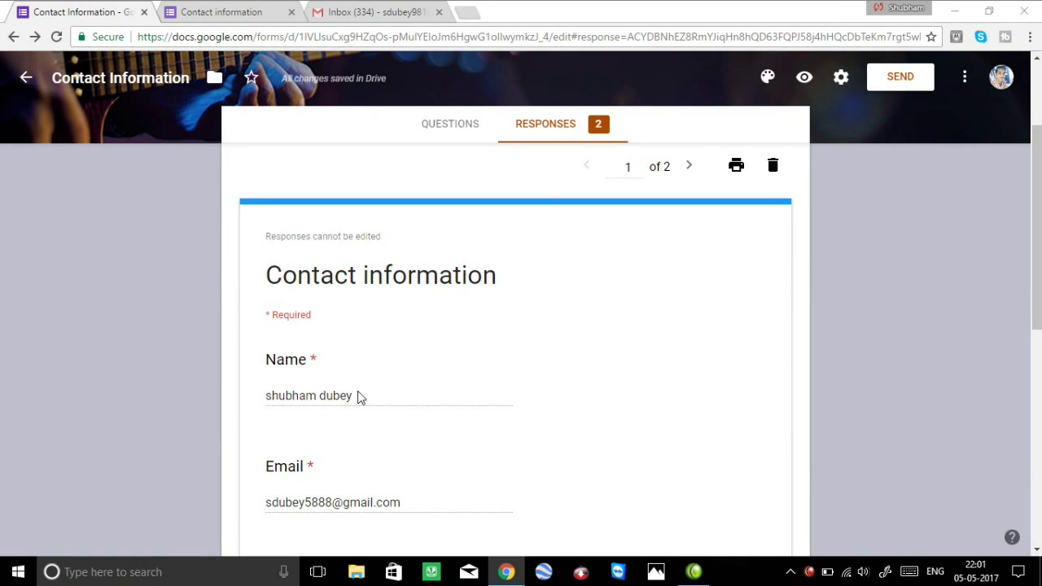
Review response 1, then response 2 with Comments 'HI' submitted 5/5/17, 9:42 PM.
scroll(361, 396, "down", 7)
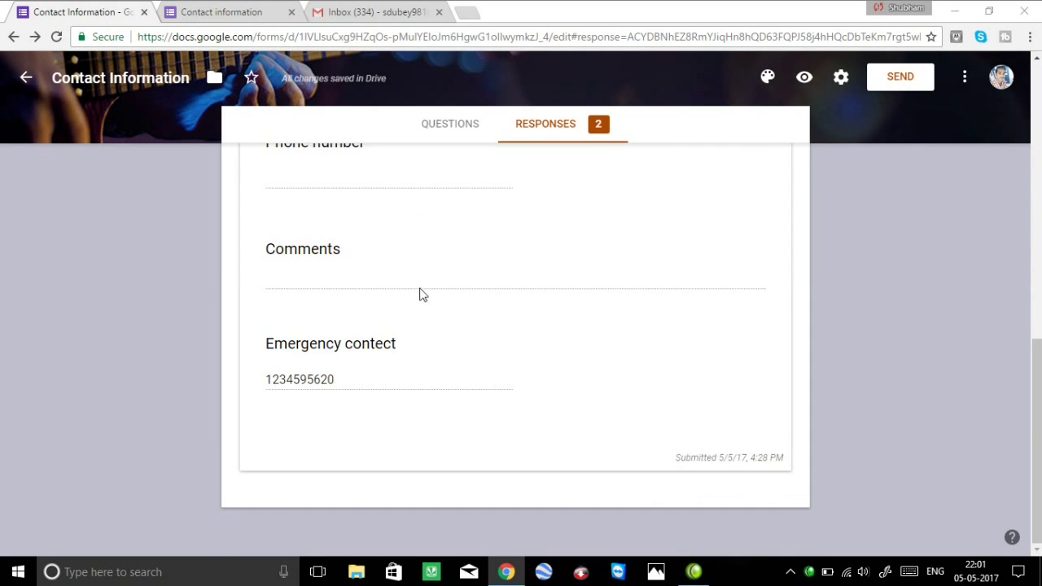
scroll(430, 318, "up", 7)
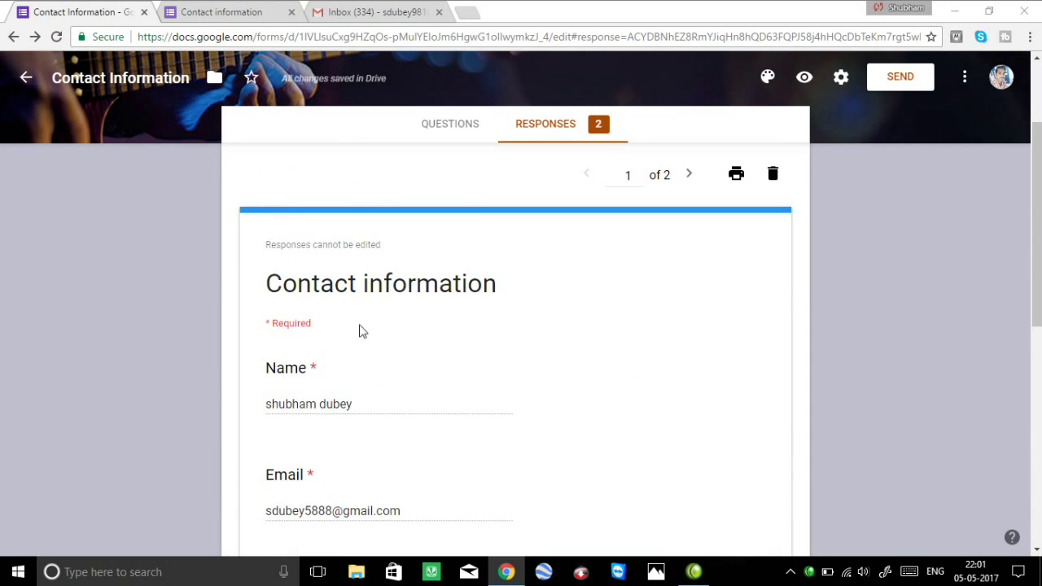
left_click(689, 172)
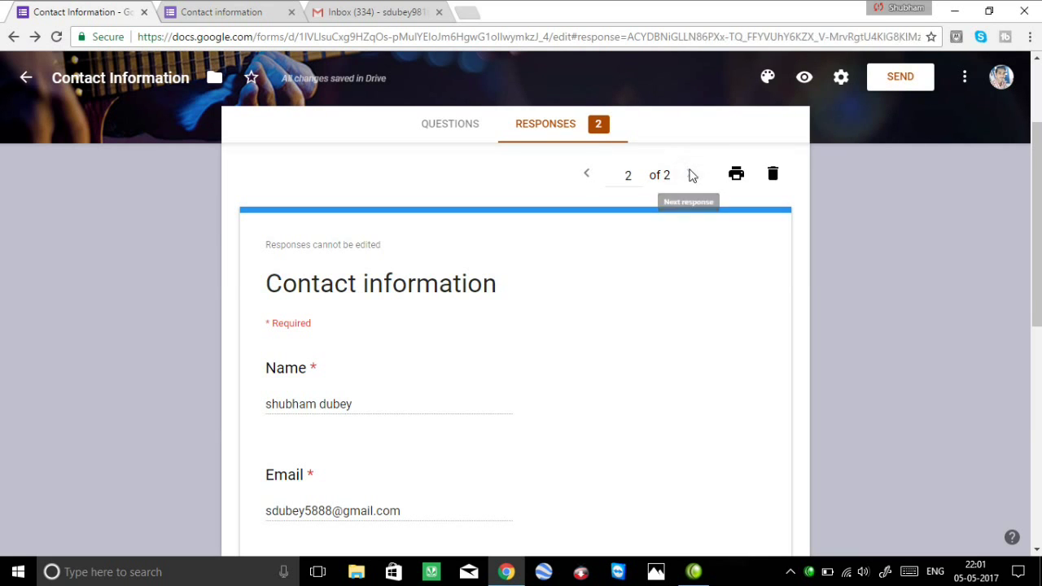
scroll(268, 338, "down", 1)
scroll(281, 342, "down", 2)
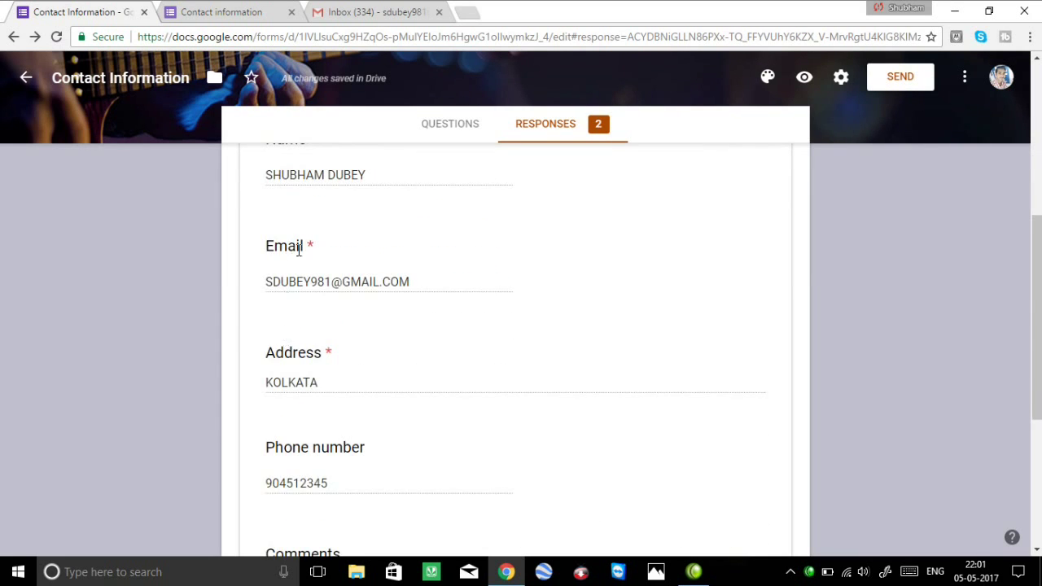
scroll(303, 293, "up", 2)
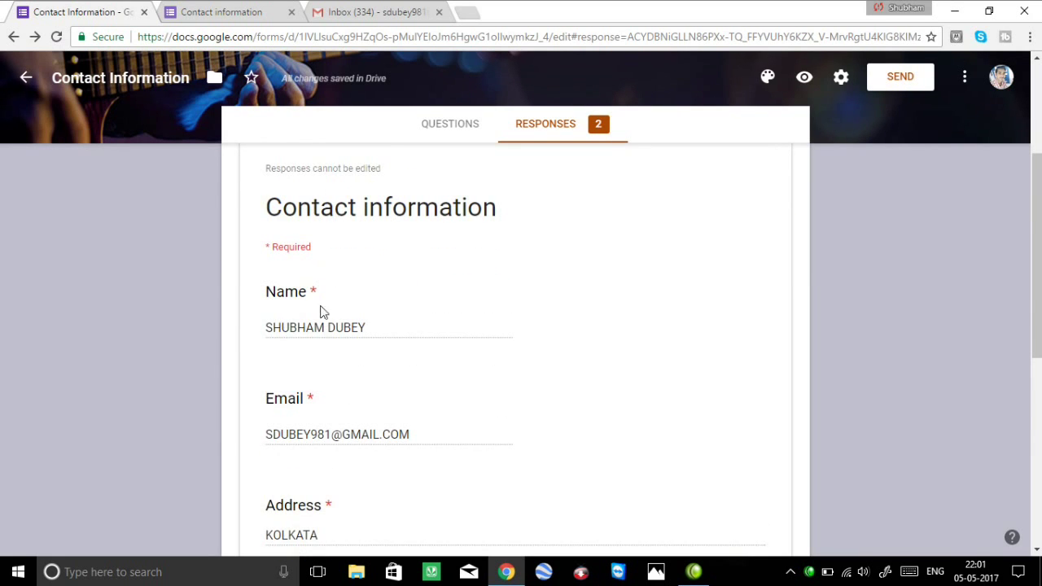
scroll(349, 403, "down", 2)
scroll(350, 407, "down", 4)
scroll(349, 408, "up", 7)
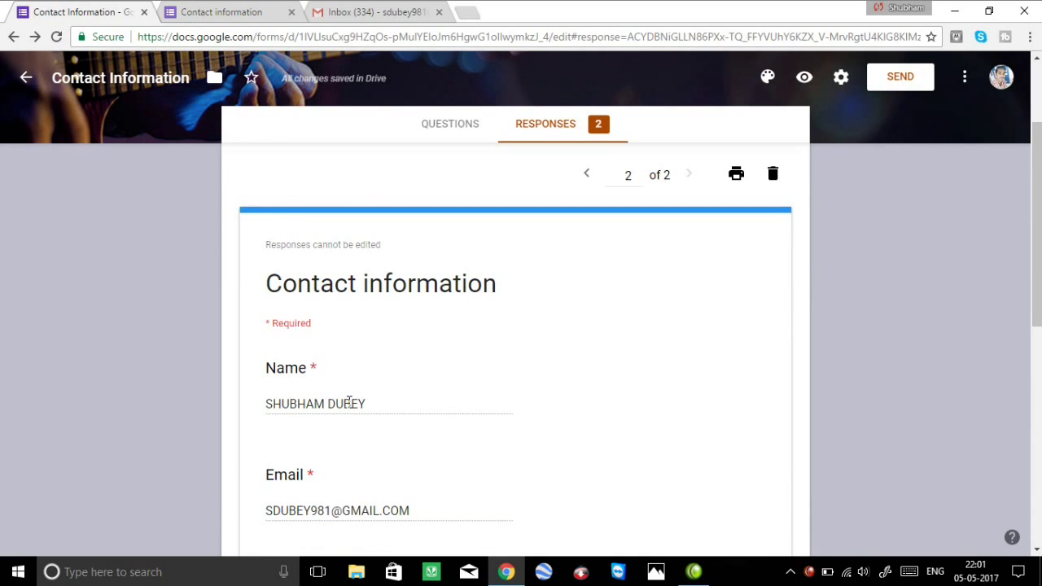
scroll(348, 403, "up", 1)
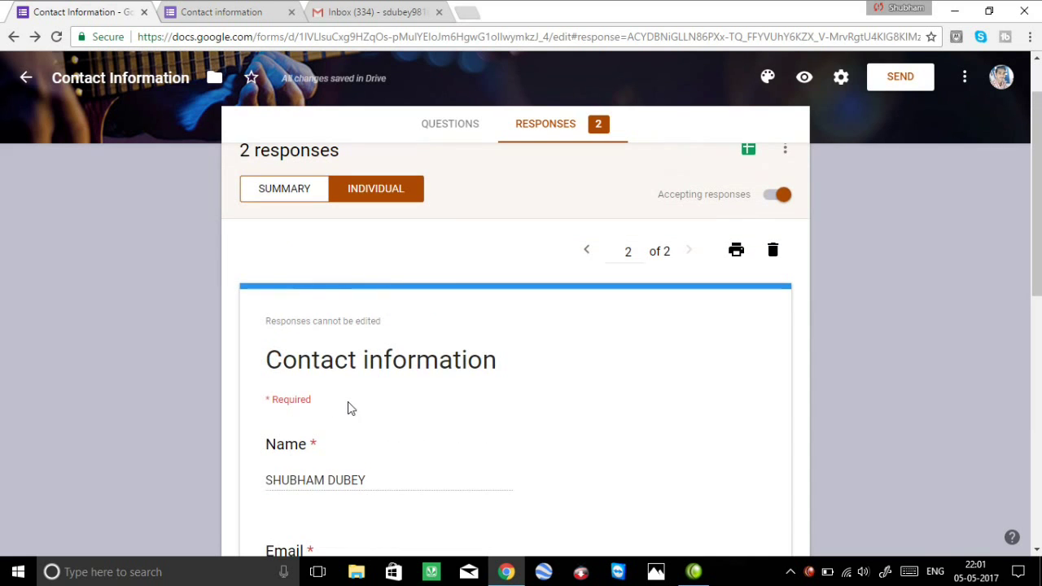
scroll(348, 407, "up", 1)
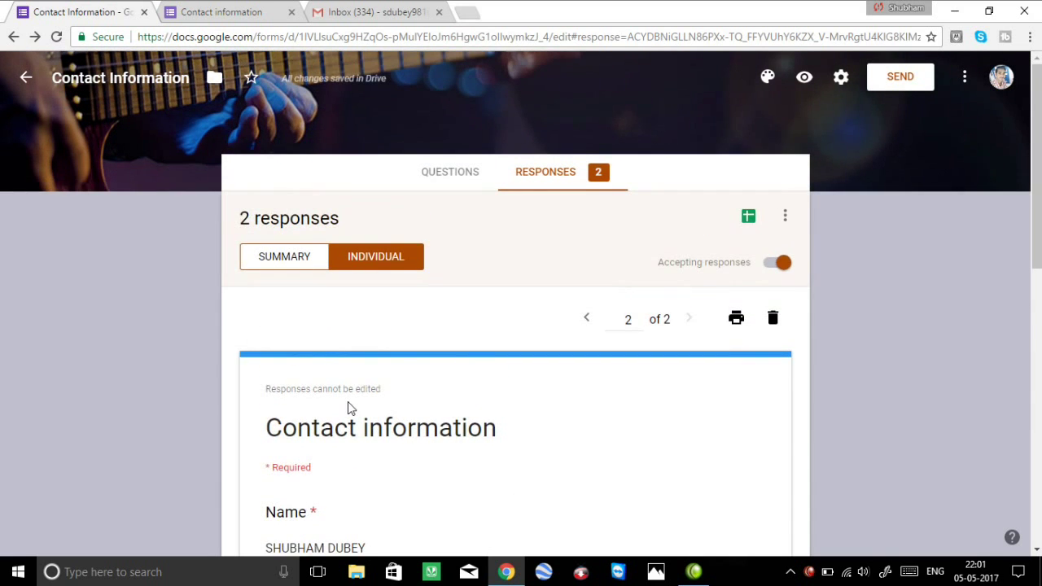
scroll(350, 407, "down", 6)
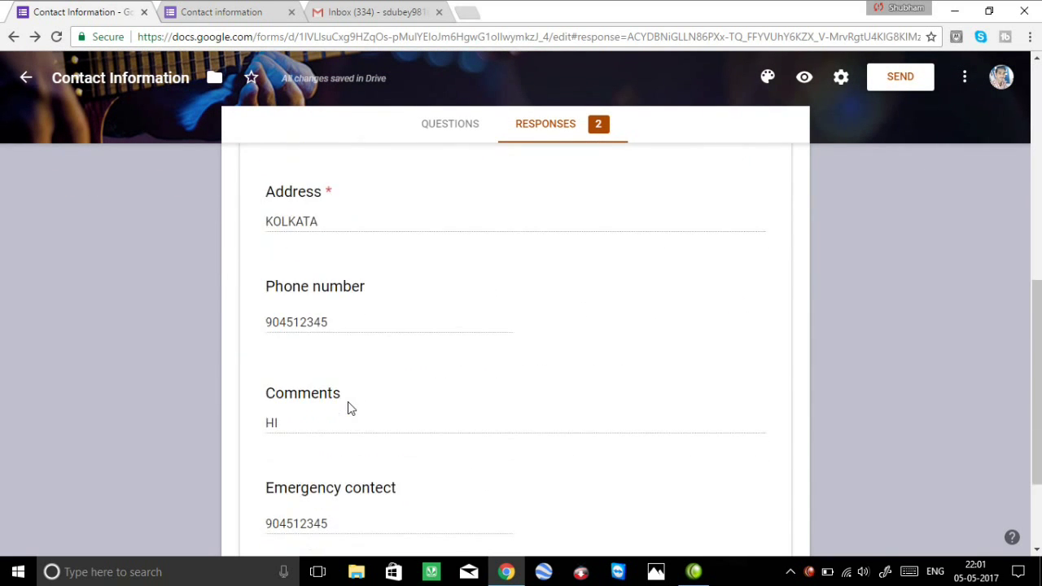
scroll(350, 407, "down", 2)
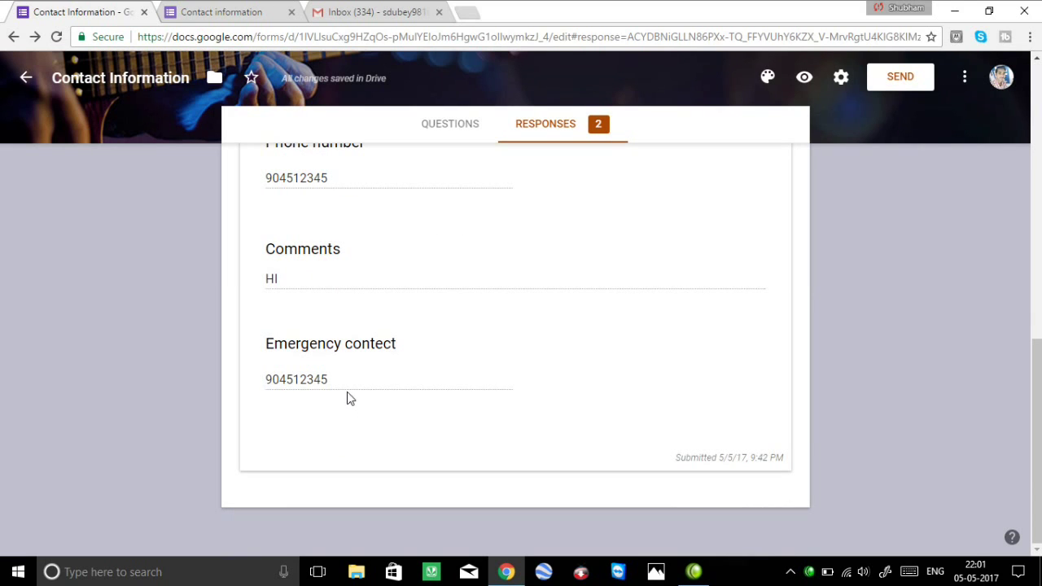